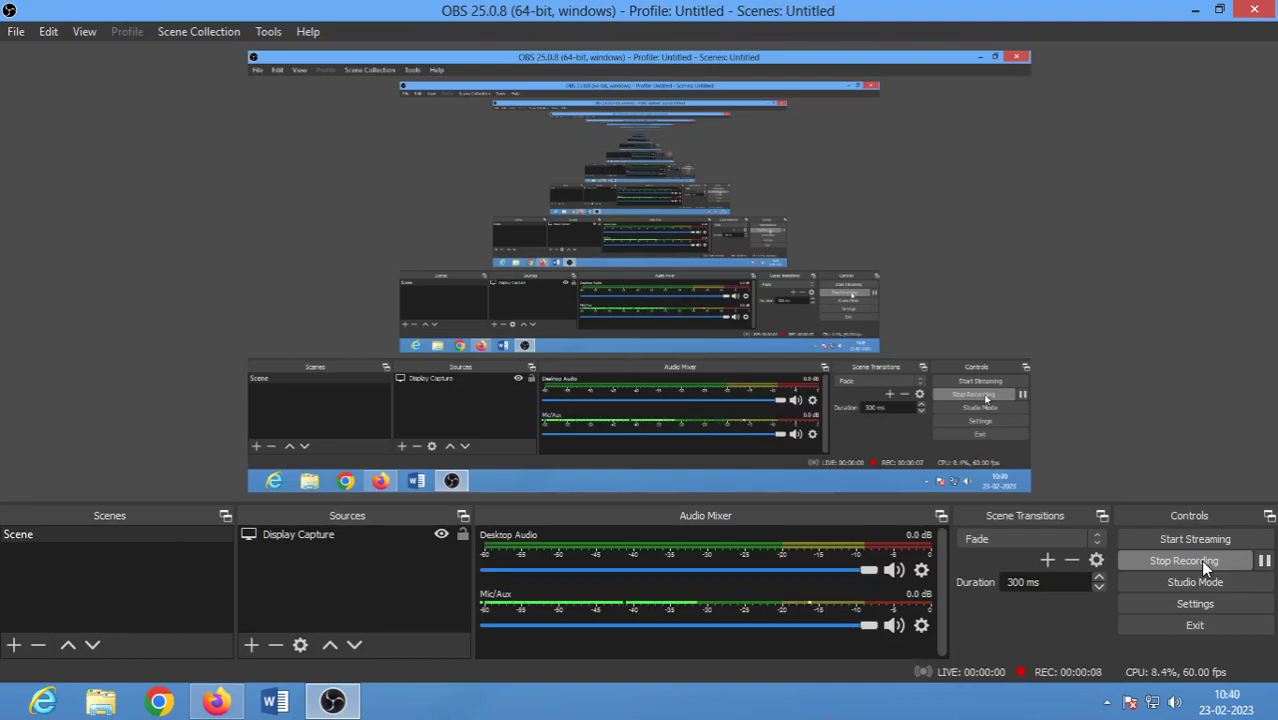
# - Minimize the OBS Studio window while it keeps recording
pyautogui.click(1190, 10)
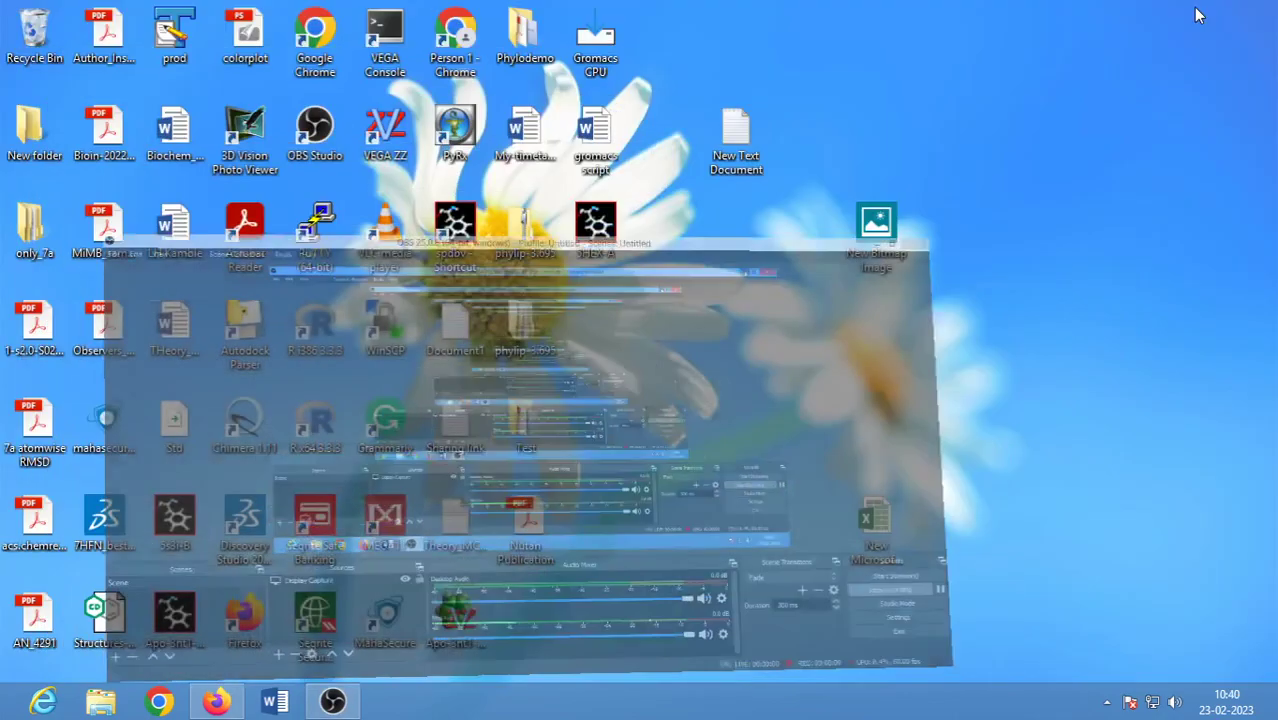
# - Restore Firefox and go to the Gromacs For Windows home page
pyautogui.click(216, 701)
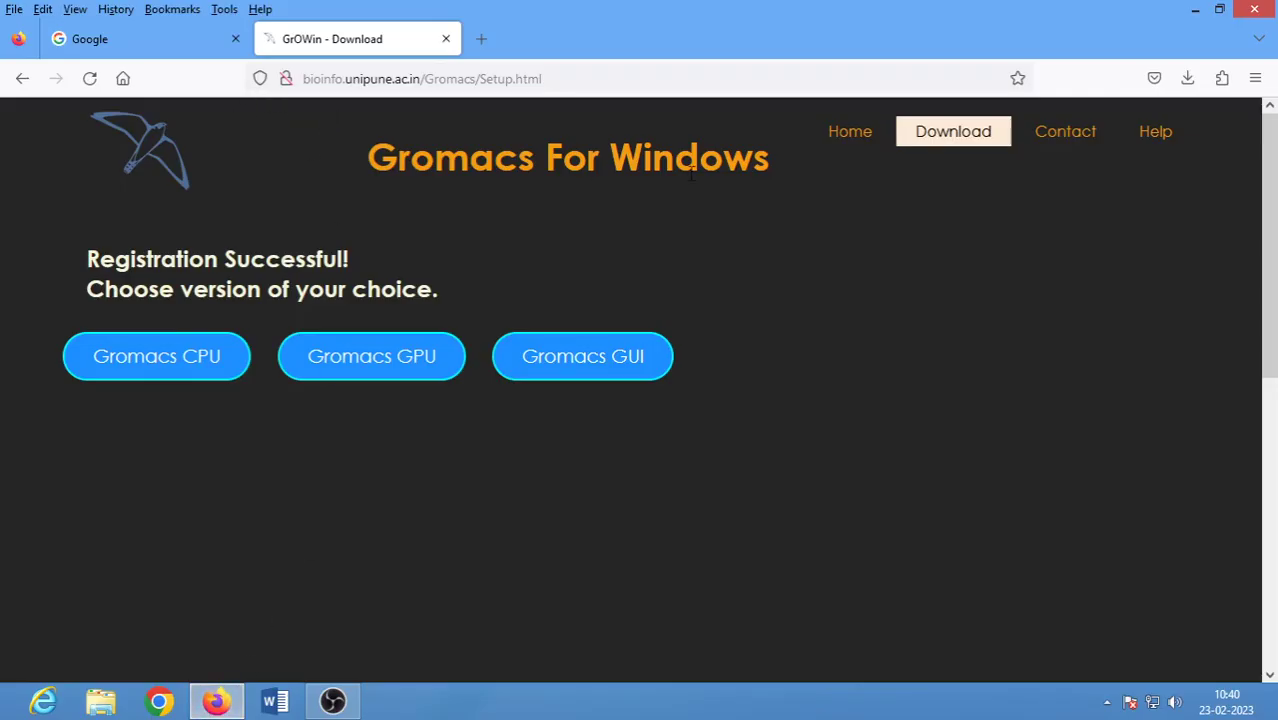
pyautogui.click(862, 130)
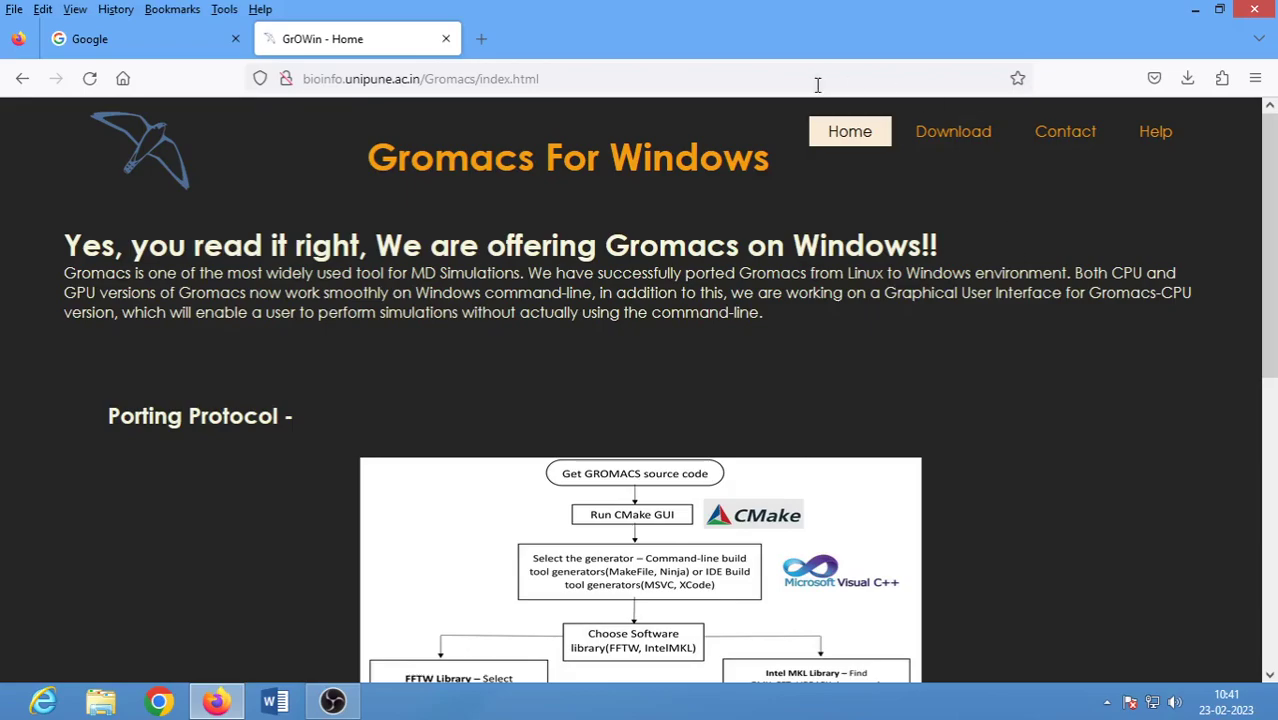
pyautogui.click(410, 80)
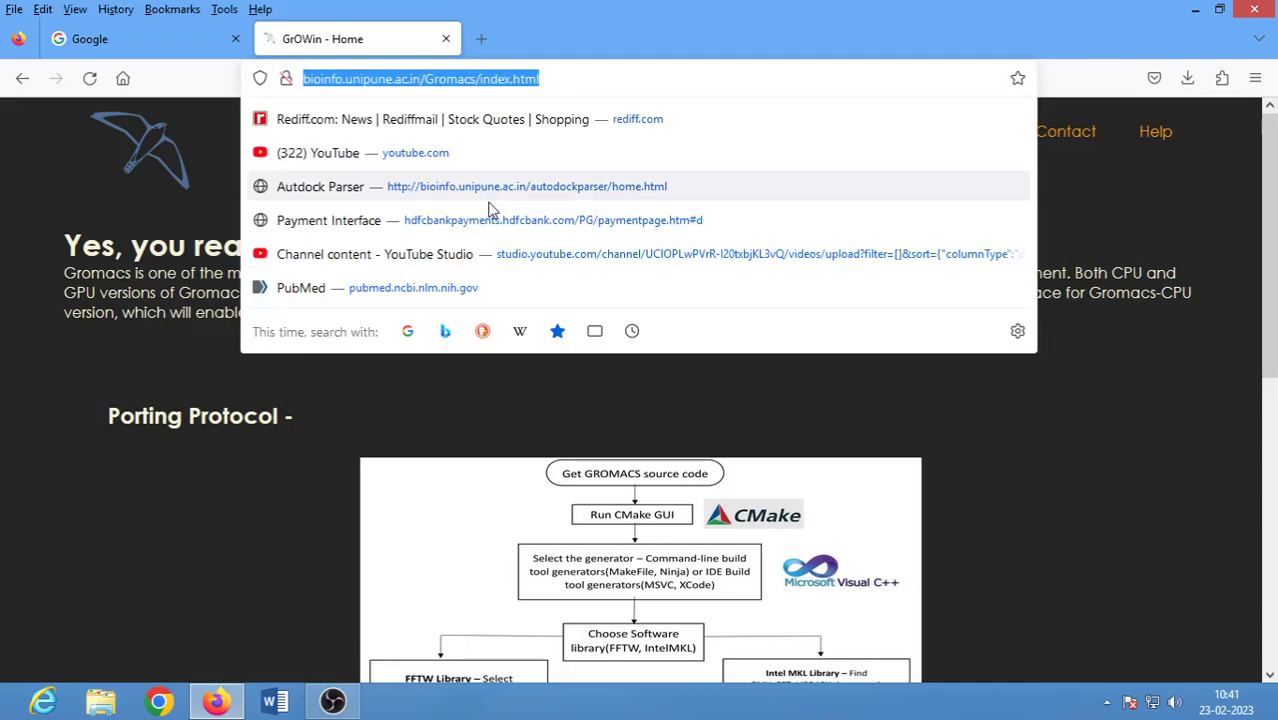
pyautogui.click(127, 330)
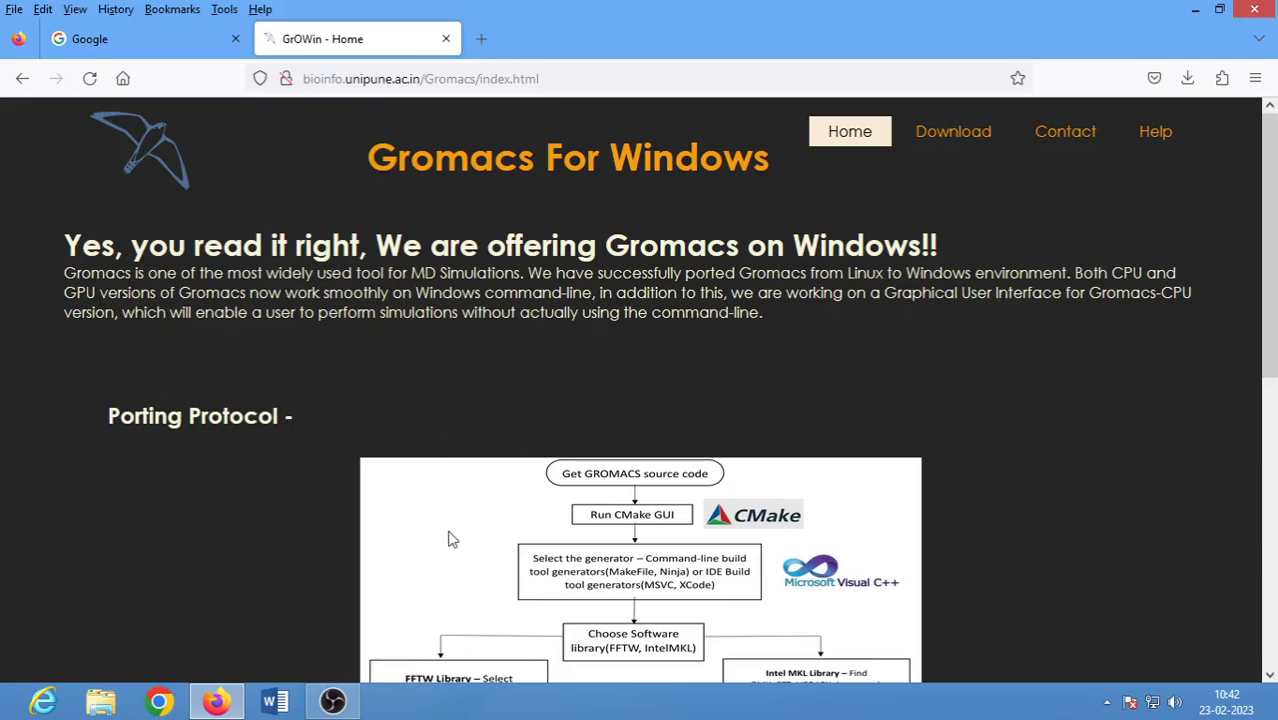
pyautogui.scroll(-3, 268, 330)
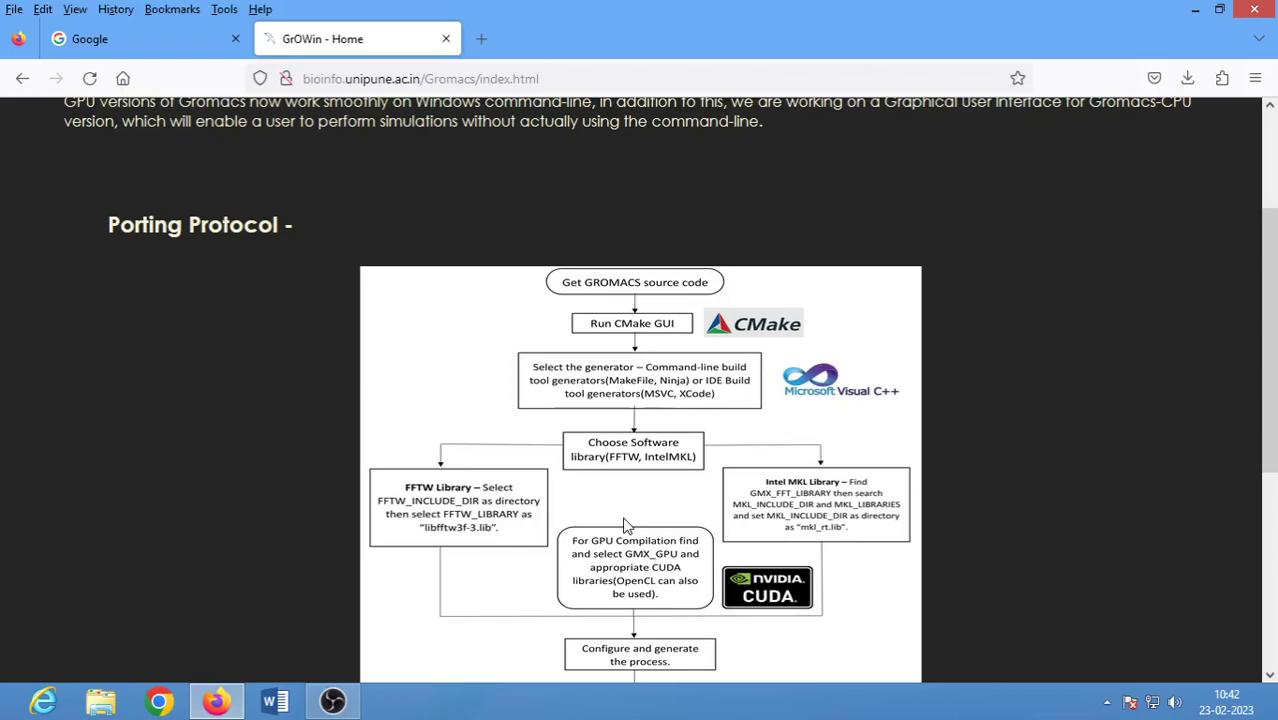
pyautogui.scroll(-3, 625, 523)
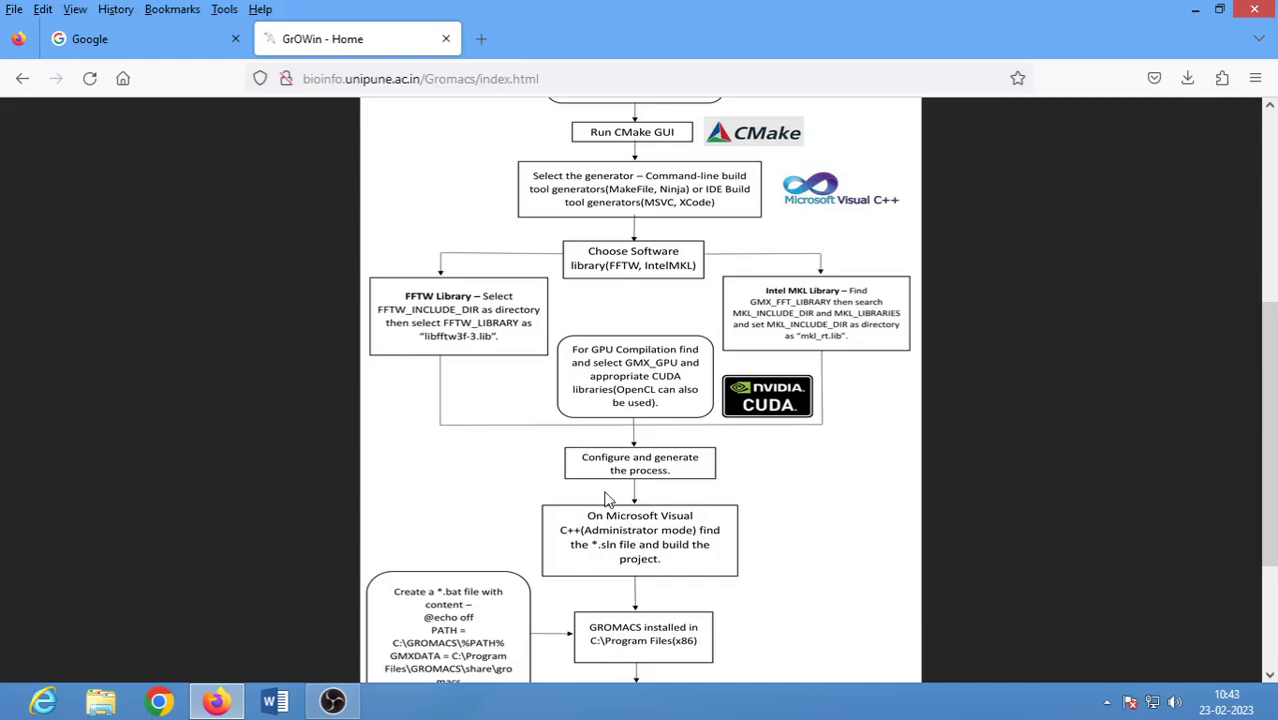
pyautogui.scroll(5, 607, 495)
# - Open the download registration page and fill in the full name from saved suggestions
pyautogui.click(953, 138)
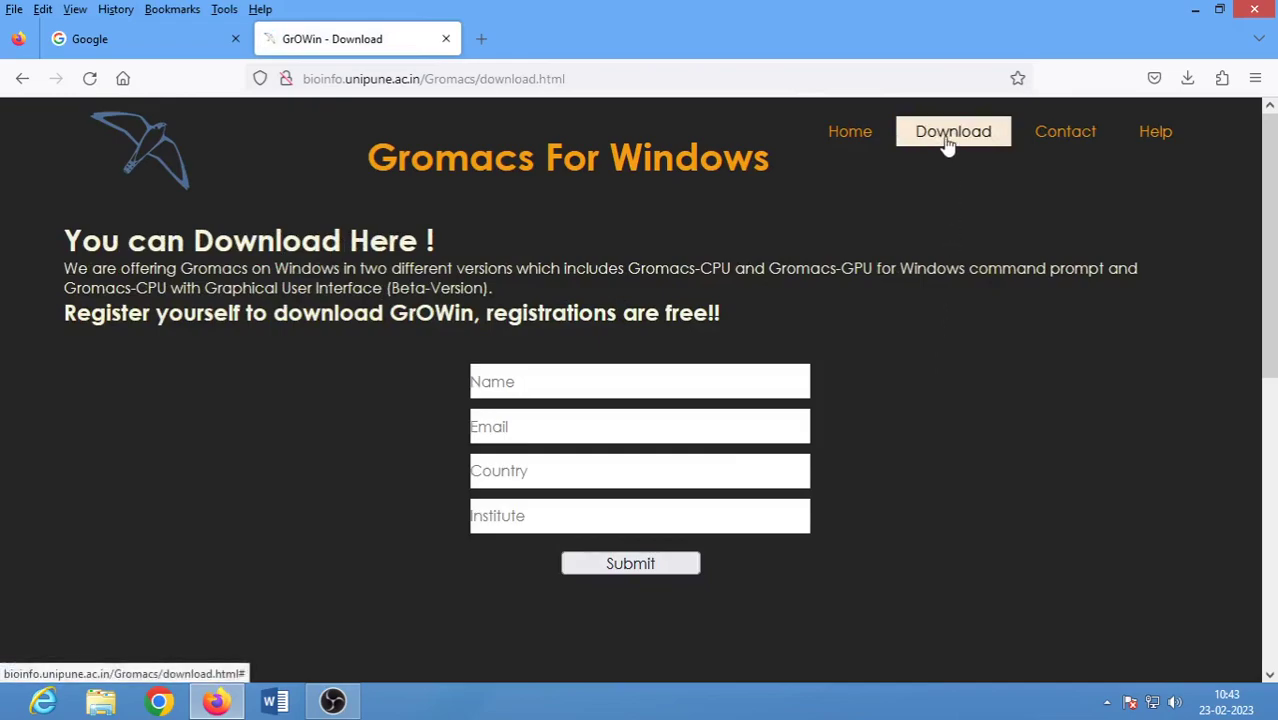
pyautogui.click(591, 379)
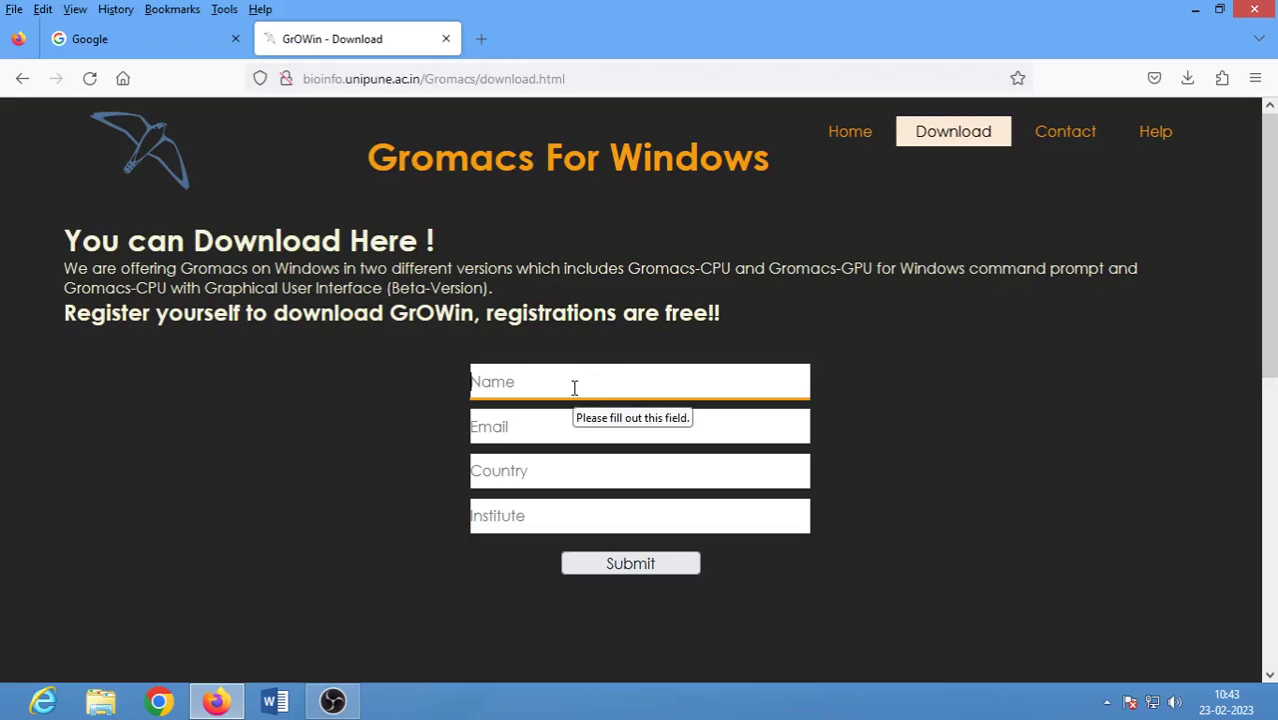
pyautogui.click(518, 383)
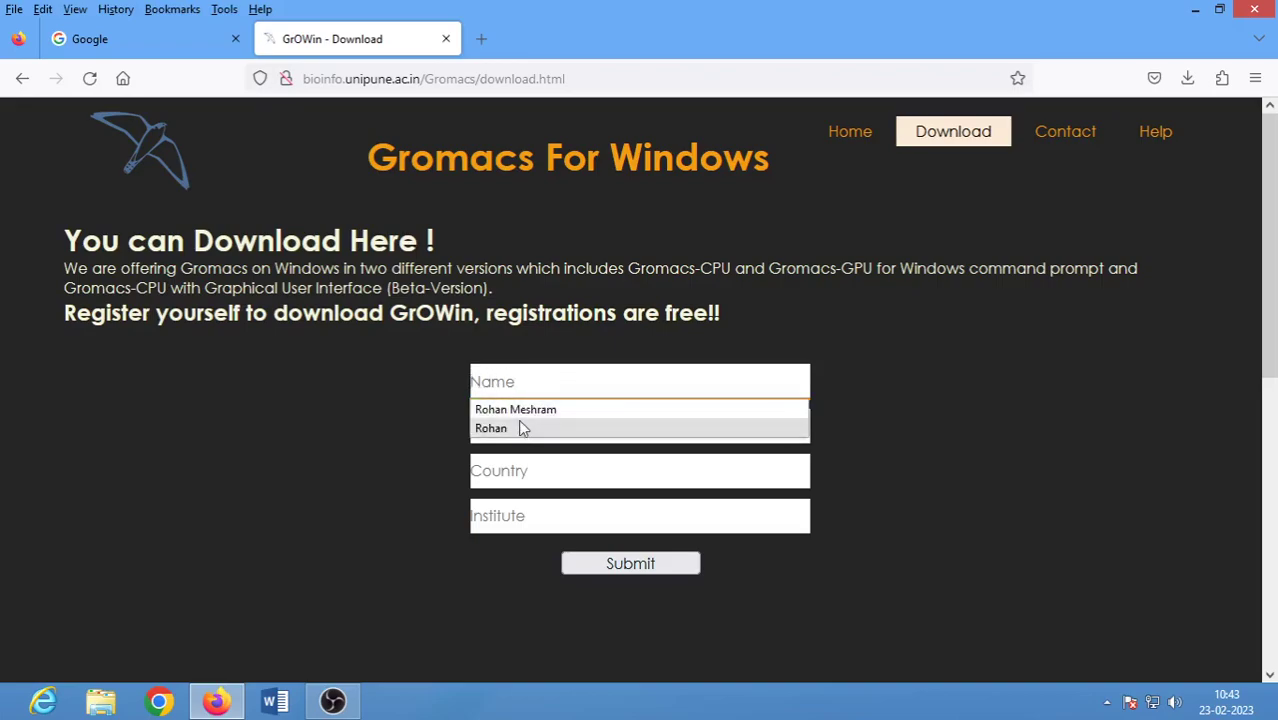
pyautogui.click(522, 412)
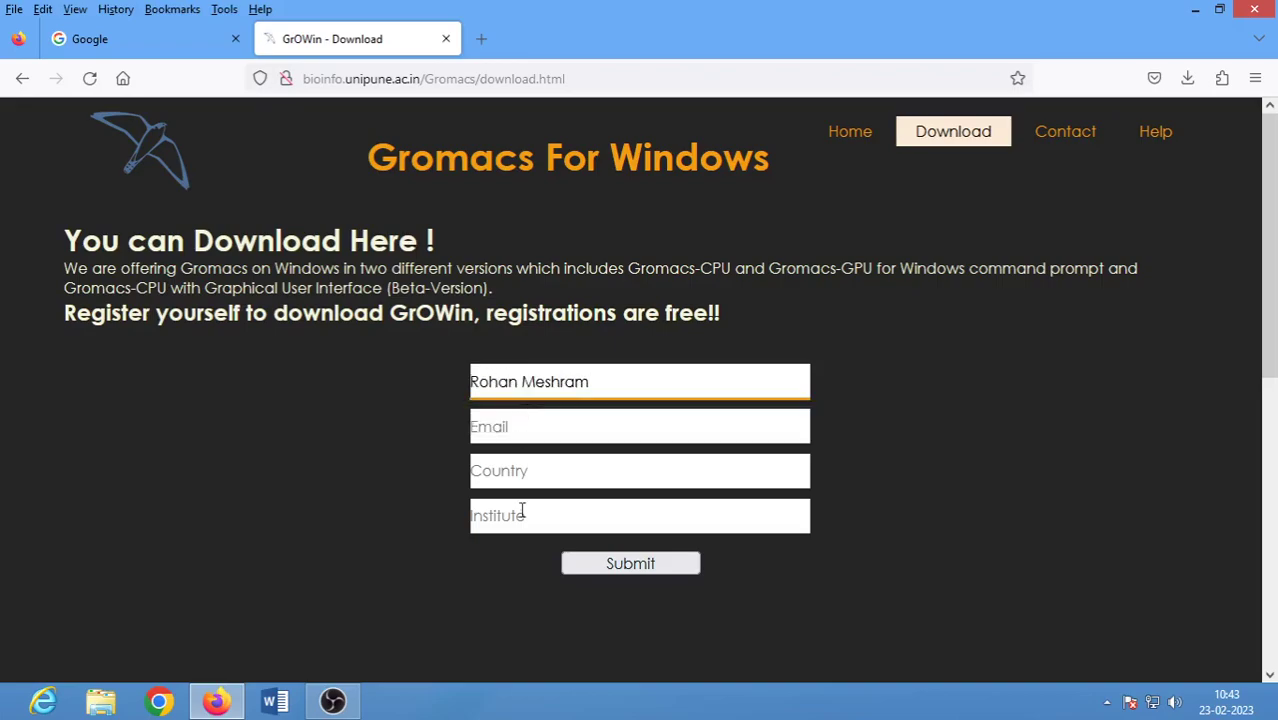
# - Fill in the e-mail, country India and institute from suggestions, then submit the form
pyautogui.click(515, 428)
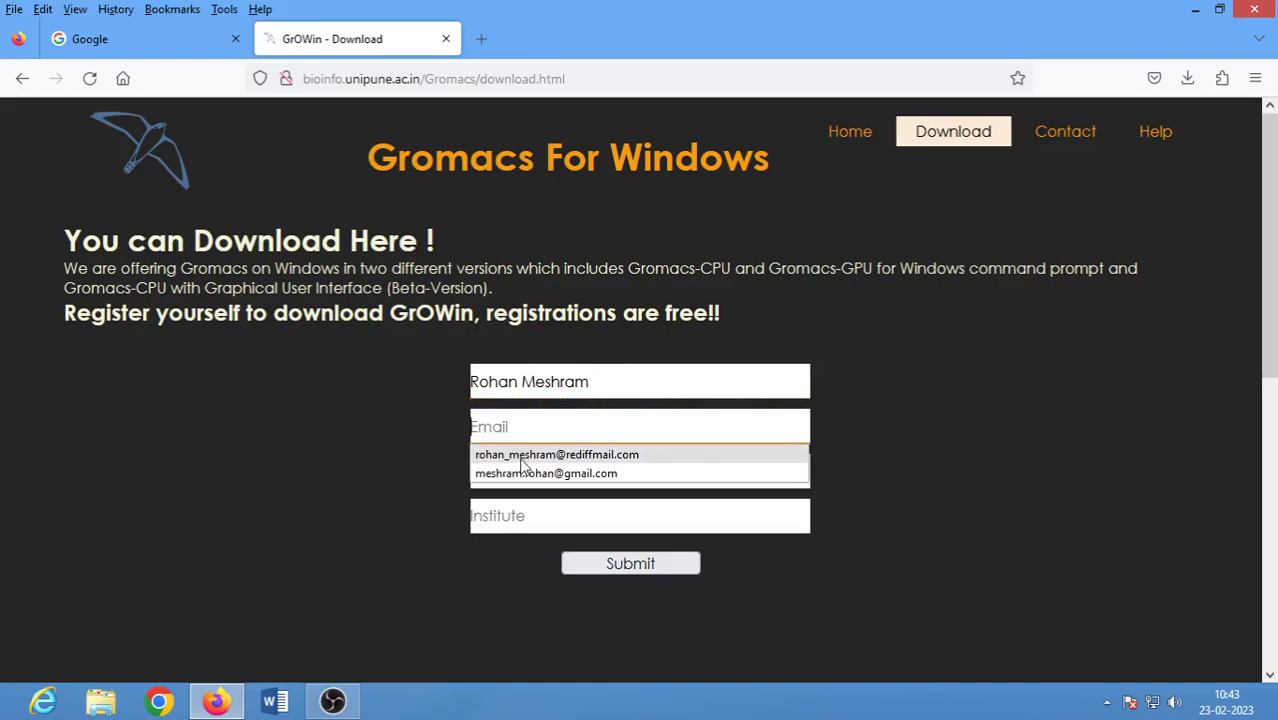
pyautogui.click(520, 455)
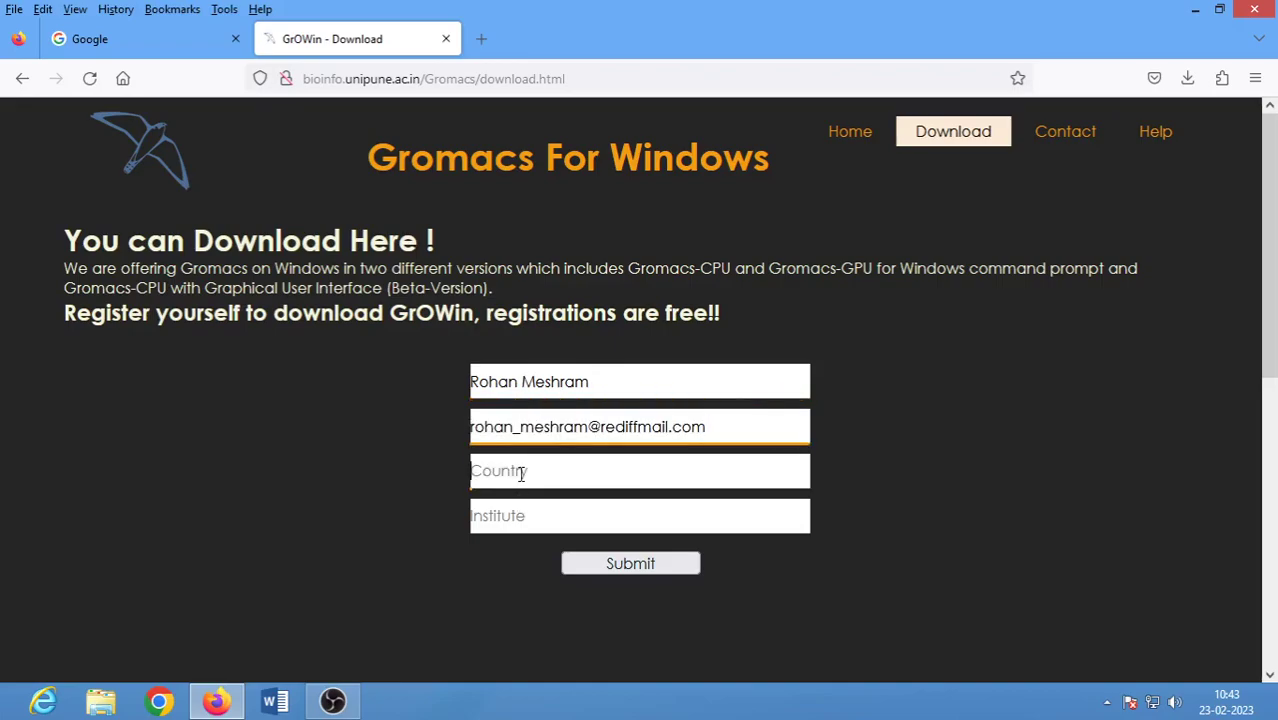
pyautogui.click(521, 473)
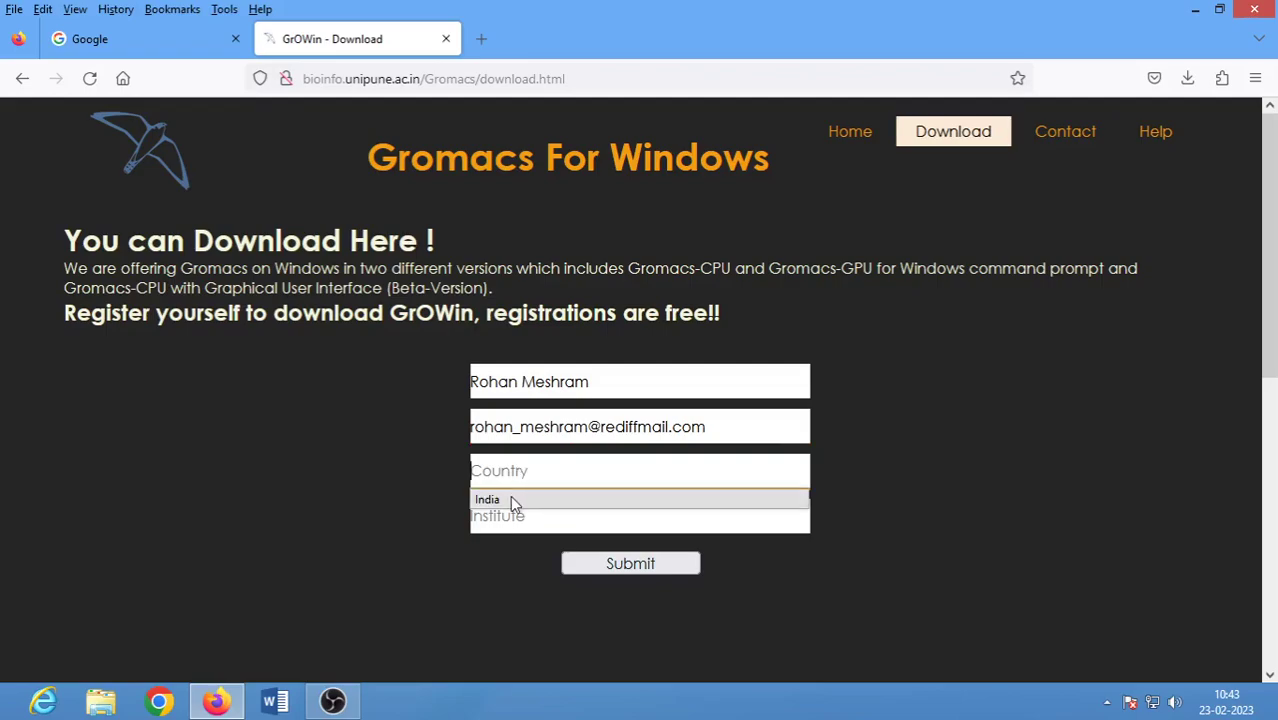
pyautogui.click(510, 497)
pyautogui.click(505, 527)
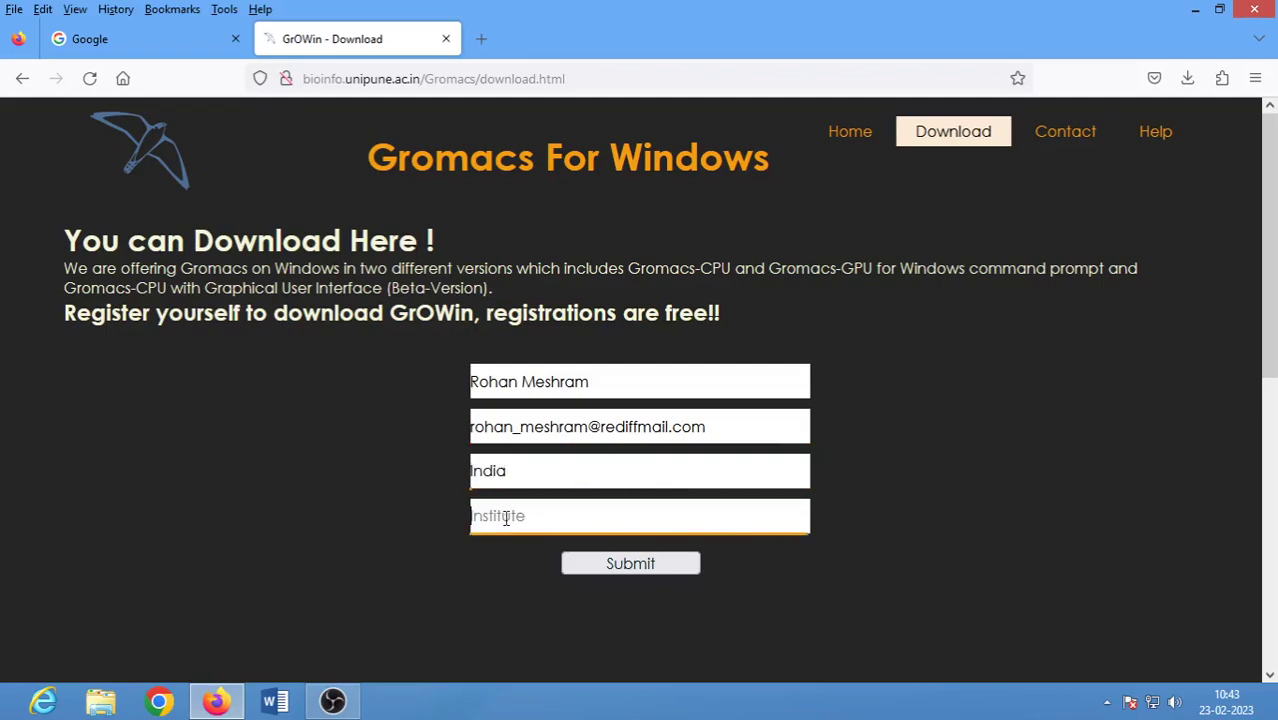
pyautogui.click(521, 546)
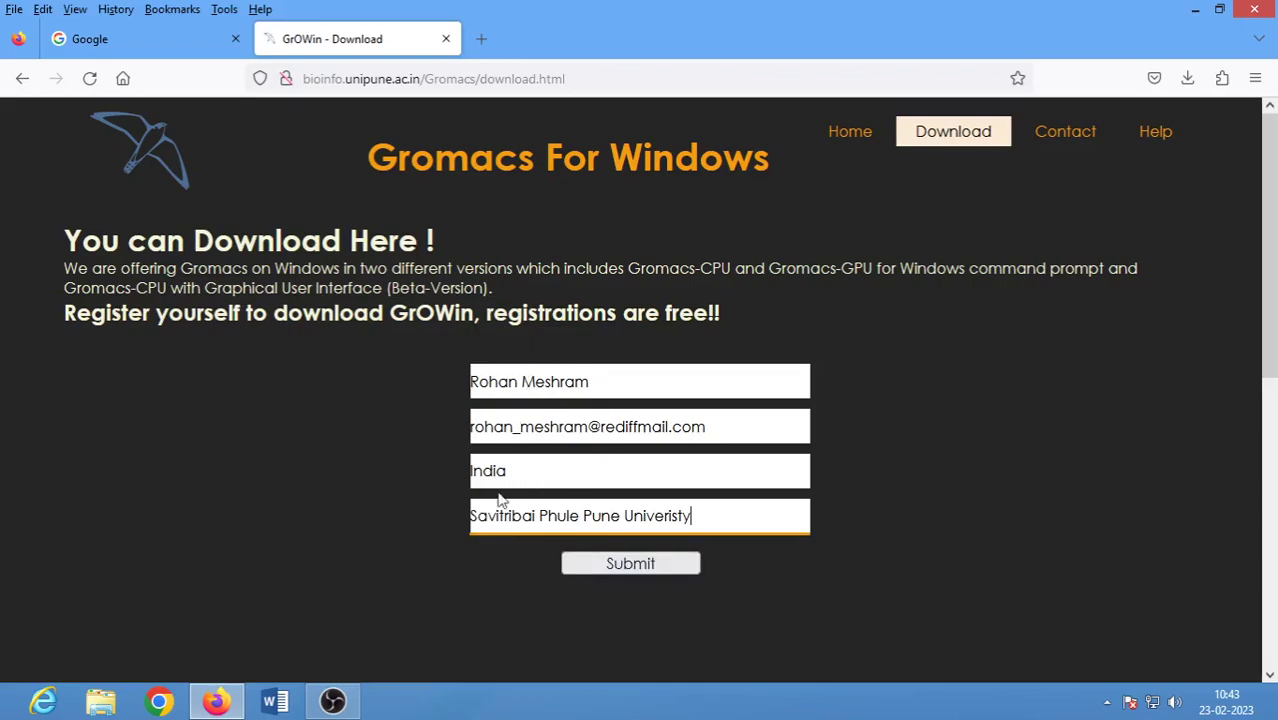
pyautogui.click(630, 566)
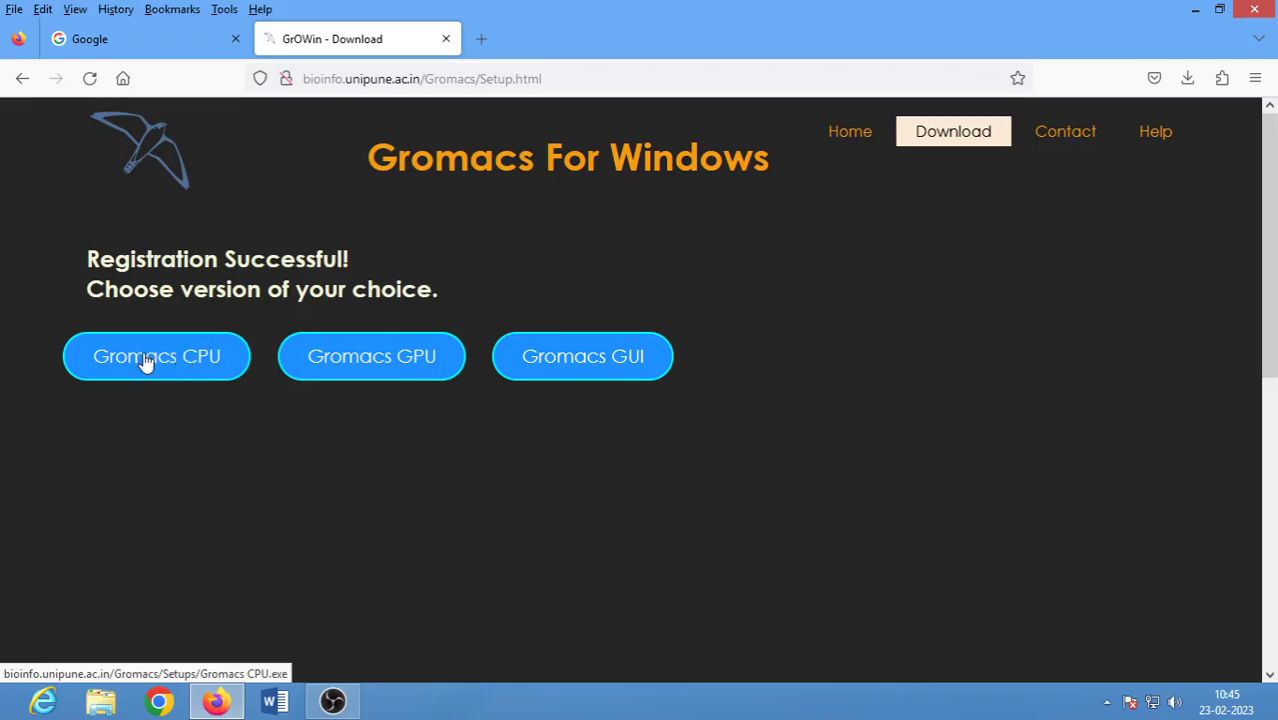
# - Download the Gromacs CPU installer, saved as Gromacs CPU(1).exe (14.0 MB)
pyautogui.click(145, 362)
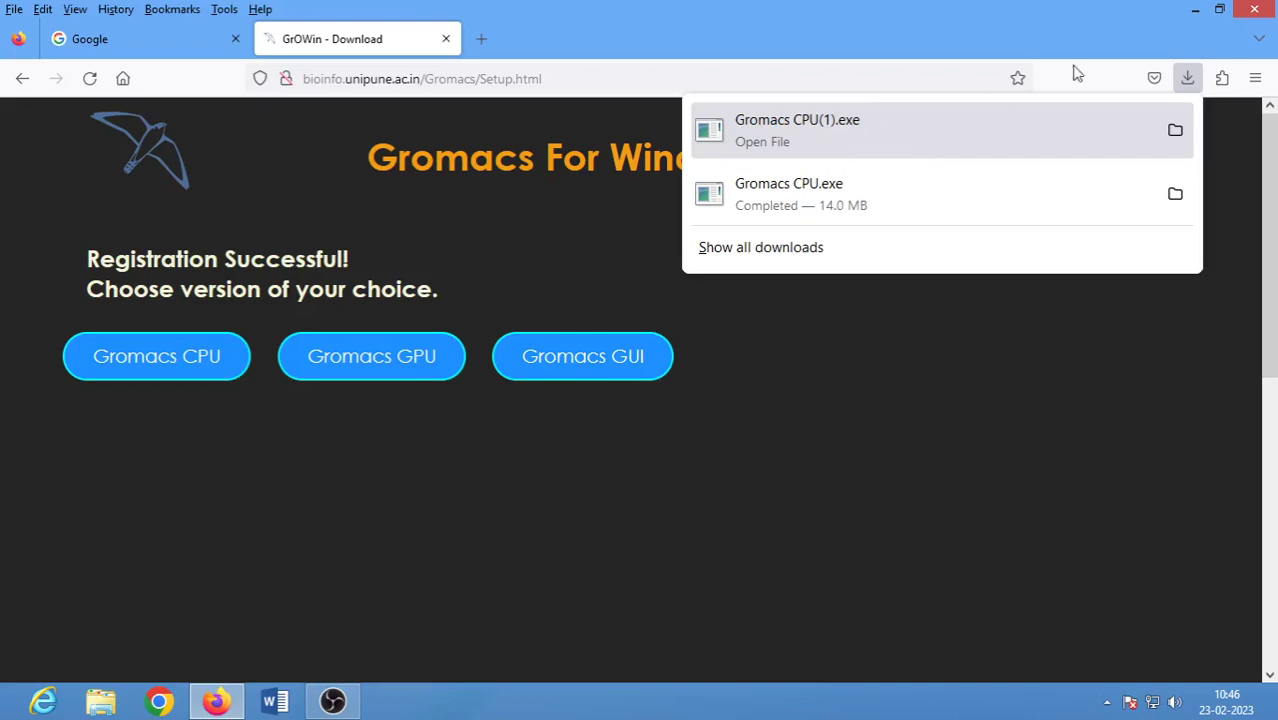
# - Minimize Firefox so the desktop with the Gromacs CPU installer icon shows
pyautogui.click(1194, 11)
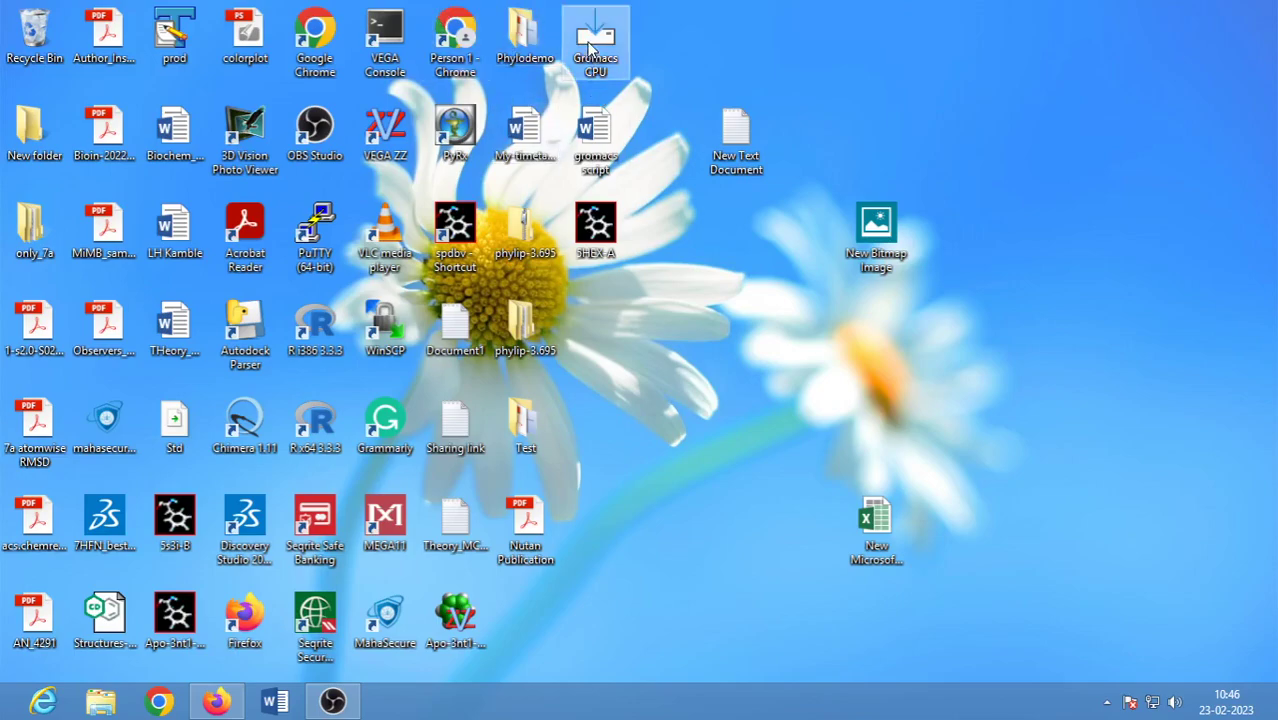
# - Run Gromacs CPU.exe from its desktop icon, triggering the SmartScreen warning
pyautogui.doubleClick(588, 43)
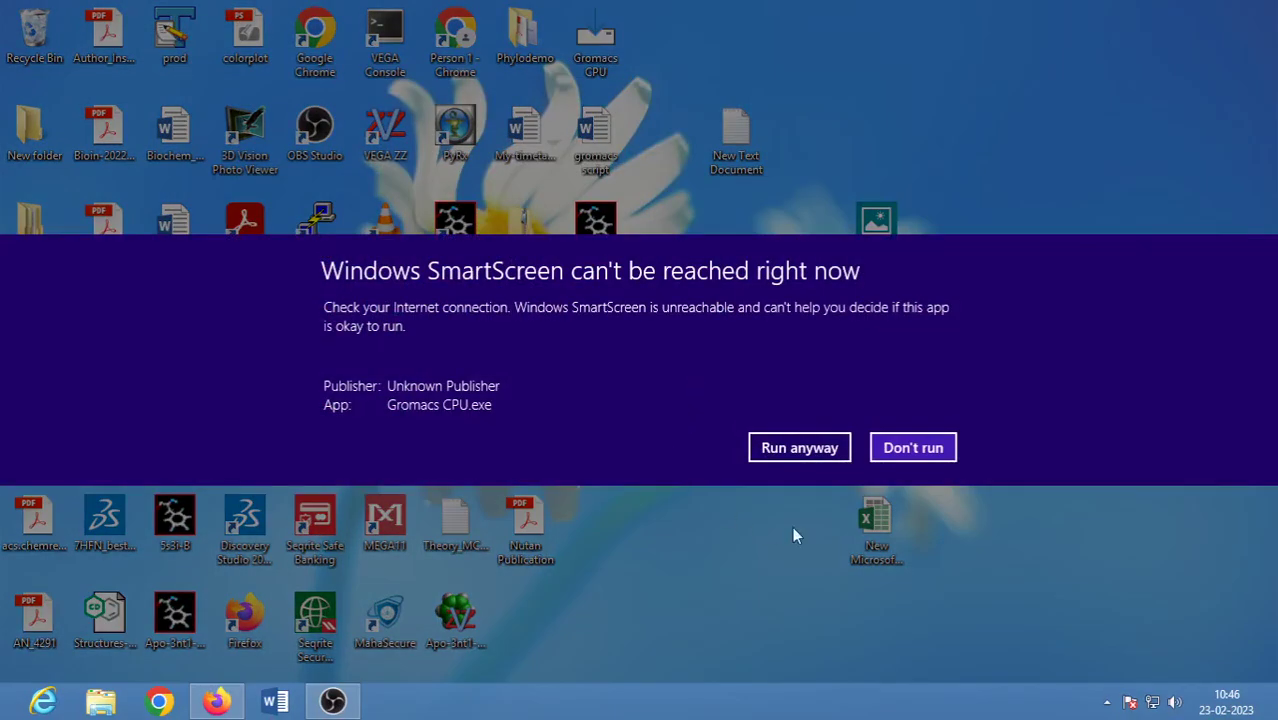
# - Choose Run anyway in SmartScreen so the Gromacs CPU setup starts
pyautogui.click(788, 452)
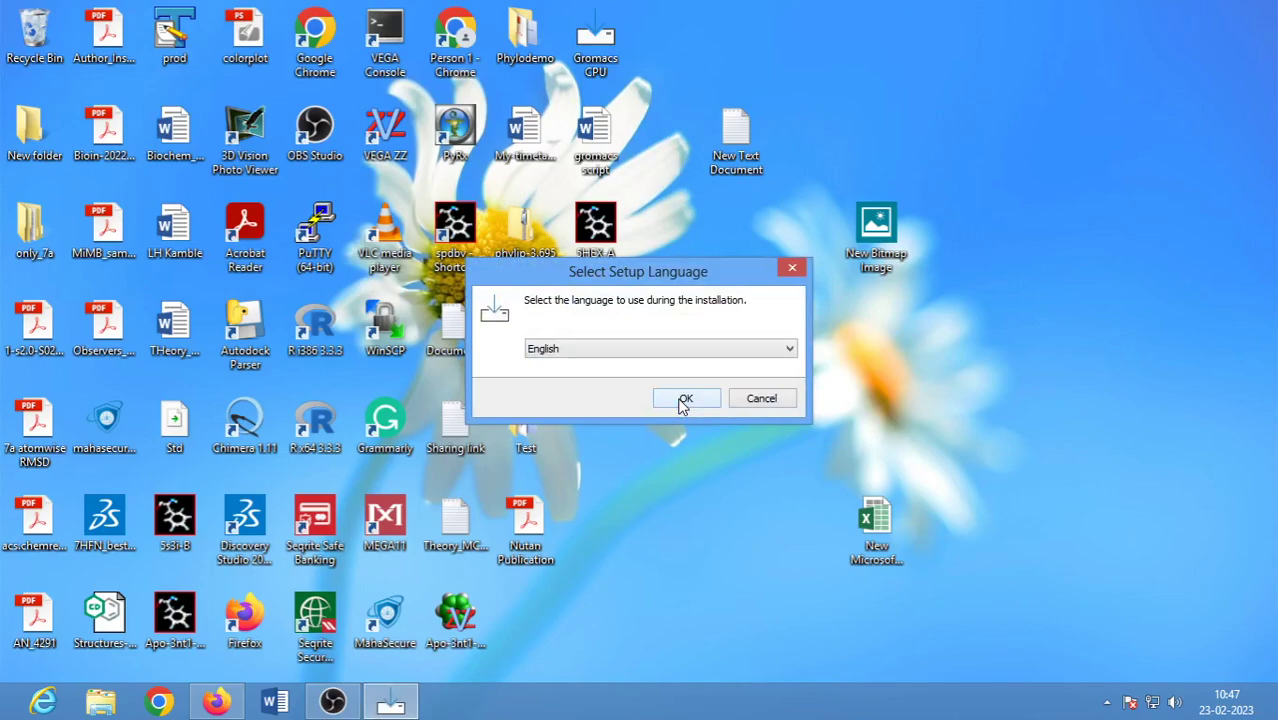
# - Reposition the Select Setup Language dialog, leaving English as the selected language
pyautogui.moveTo(618, 277)
pyautogui.mouseDown()
pyautogui.moveTo(697, 330)
pyautogui.moveTo(623, 279)
pyautogui.mouseUp()
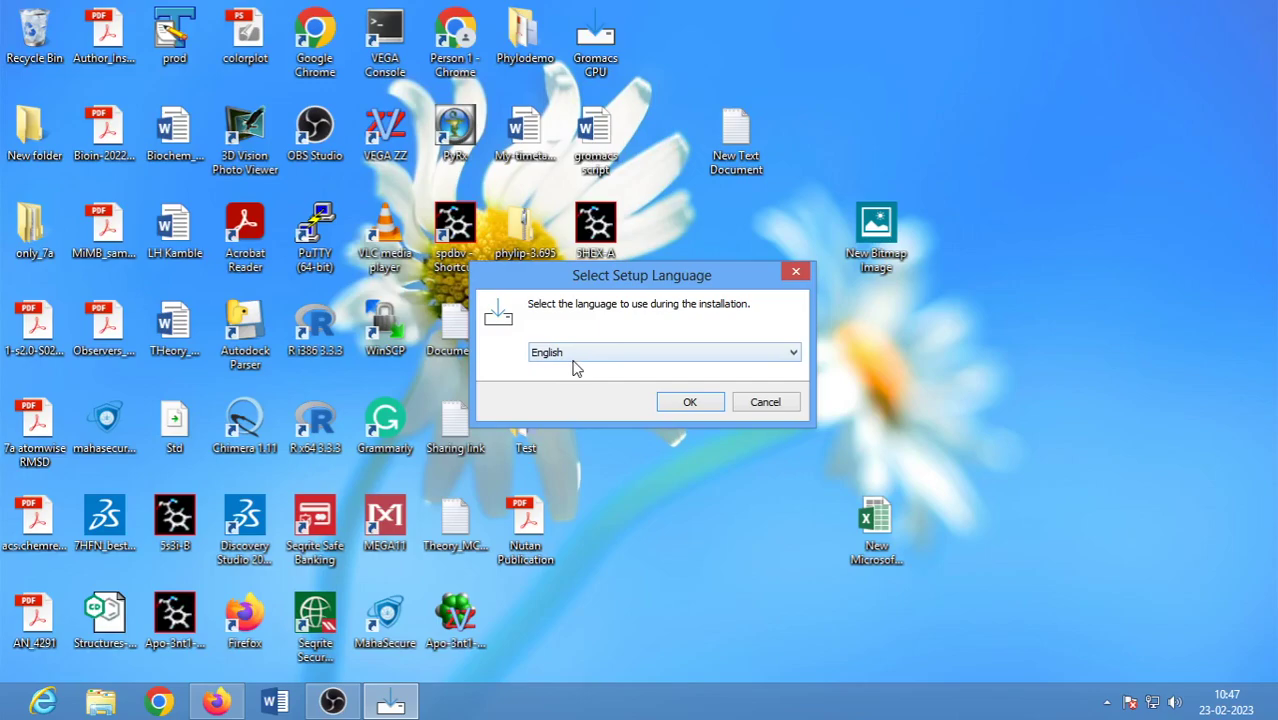
pyautogui.moveTo(622, 287); pyautogui.dragTo(581, 319)
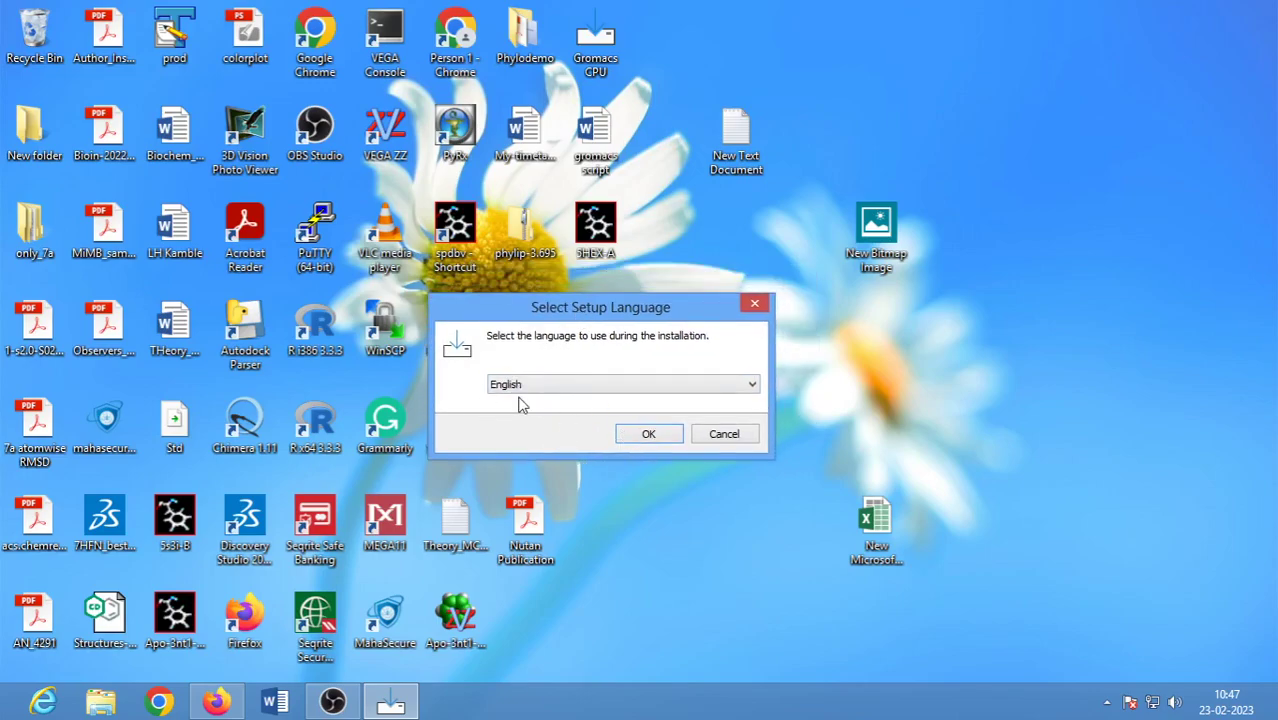
# - Confirm English, then highlight the Windows 8 and Visual C++ 2013 system requirements
pyautogui.click(648, 436)
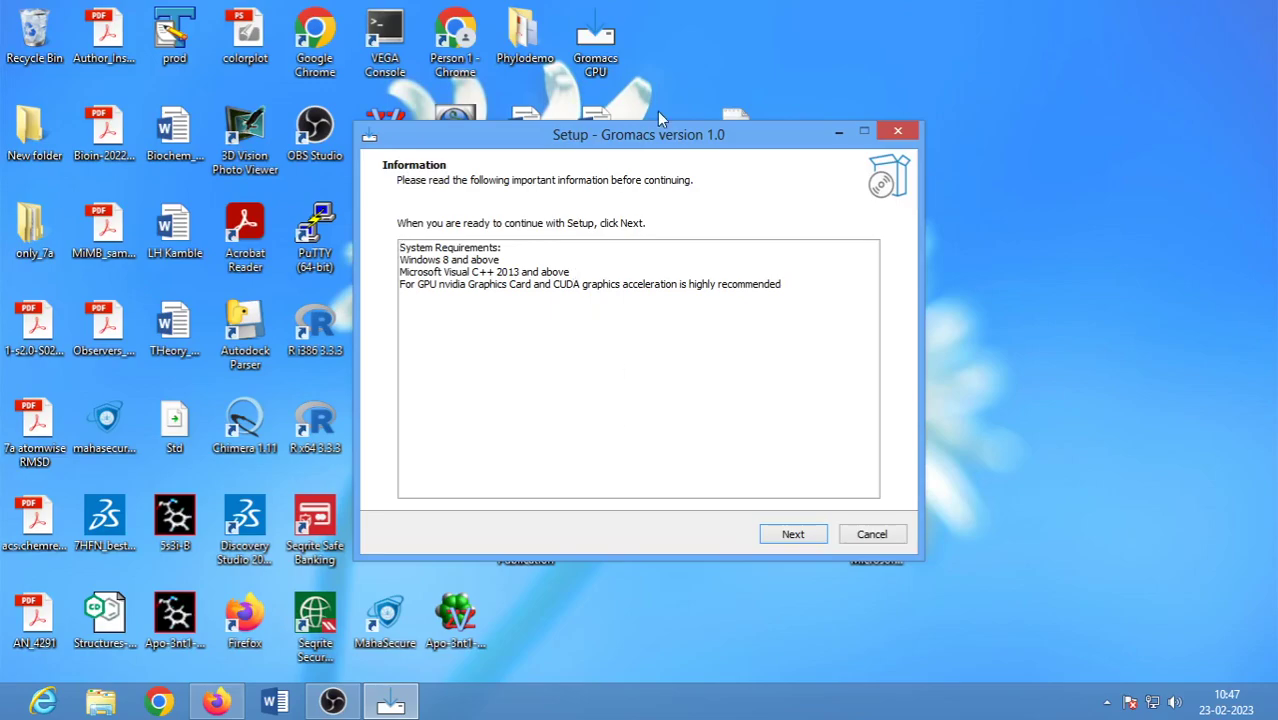
pyautogui.moveTo(619, 145); pyautogui.dragTo(592, 155)
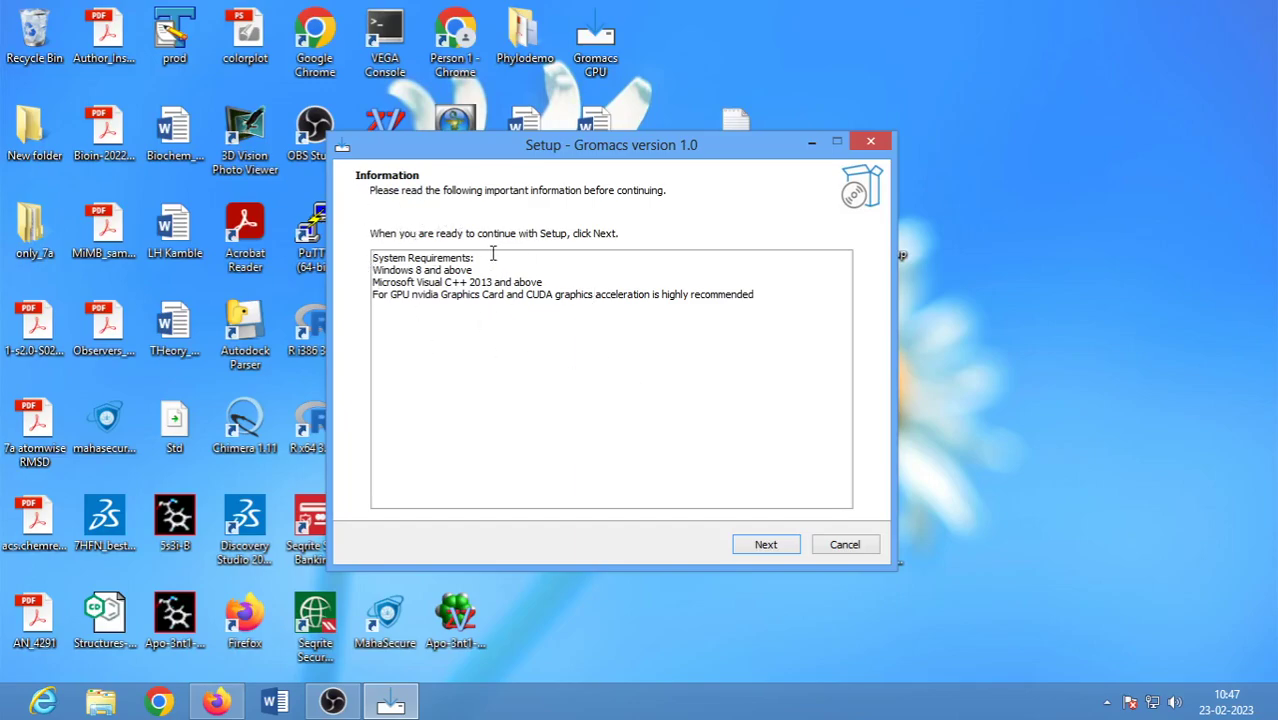
pyautogui.moveTo(478, 257); pyautogui.dragTo(368, 261)
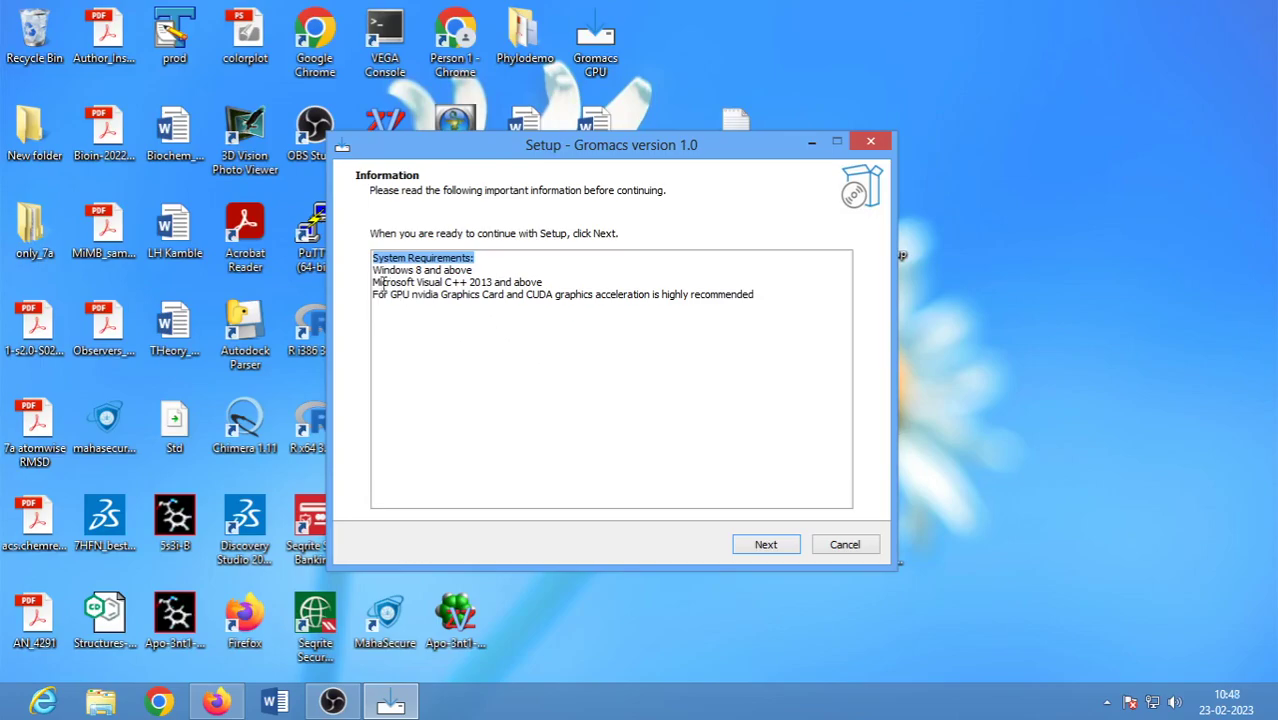
pyautogui.moveTo(374, 272); pyautogui.dragTo(428, 270)
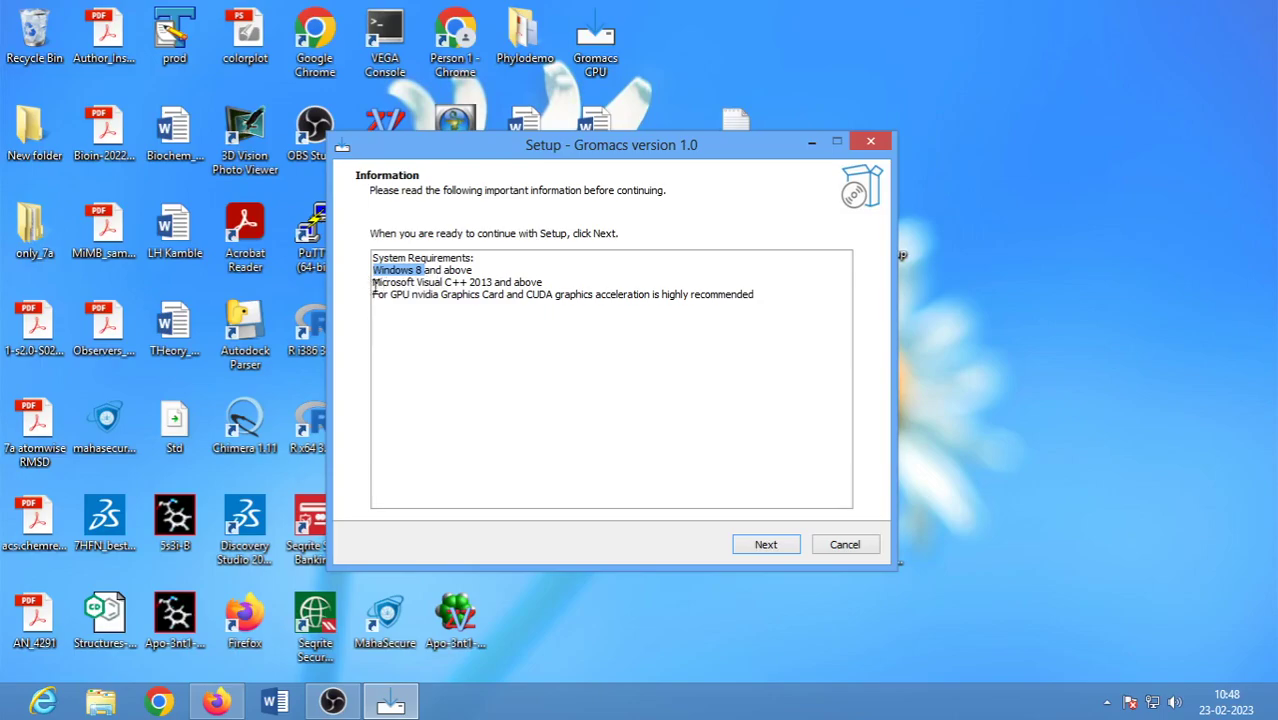
pyautogui.moveTo(372, 282); pyautogui.dragTo(489, 286)
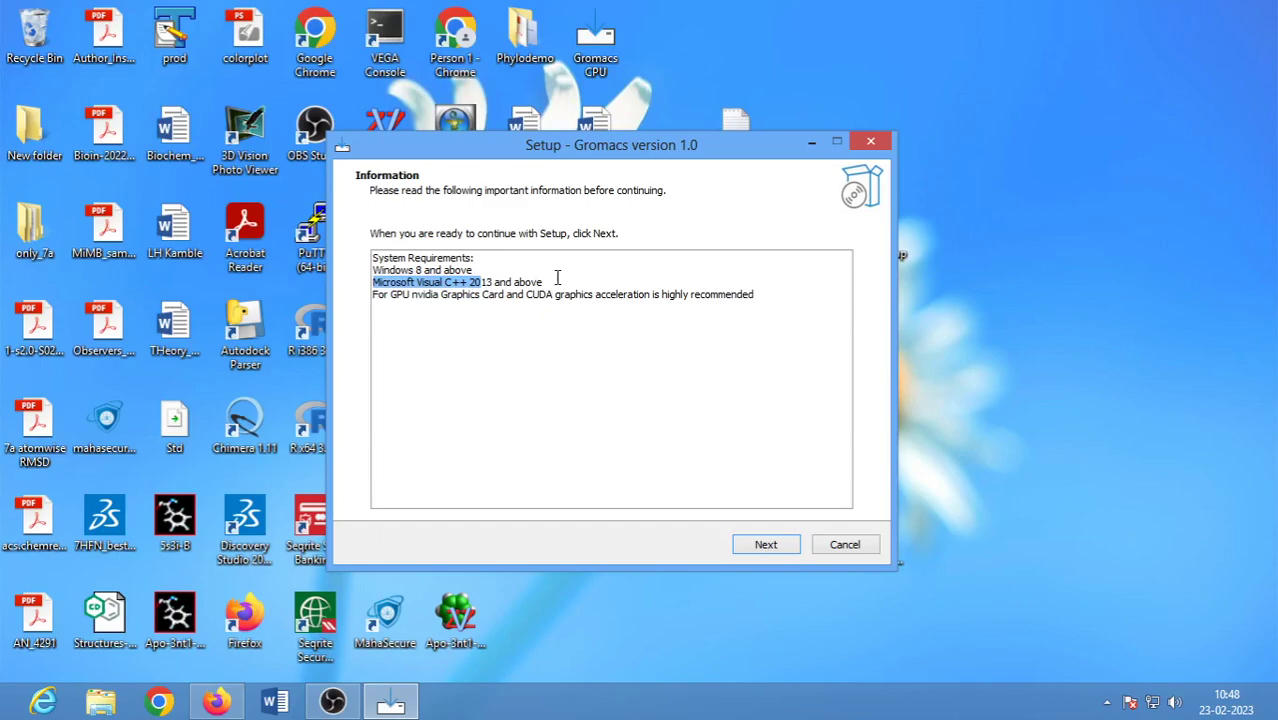
pyautogui.moveTo(372, 270); pyautogui.dragTo(424, 276)
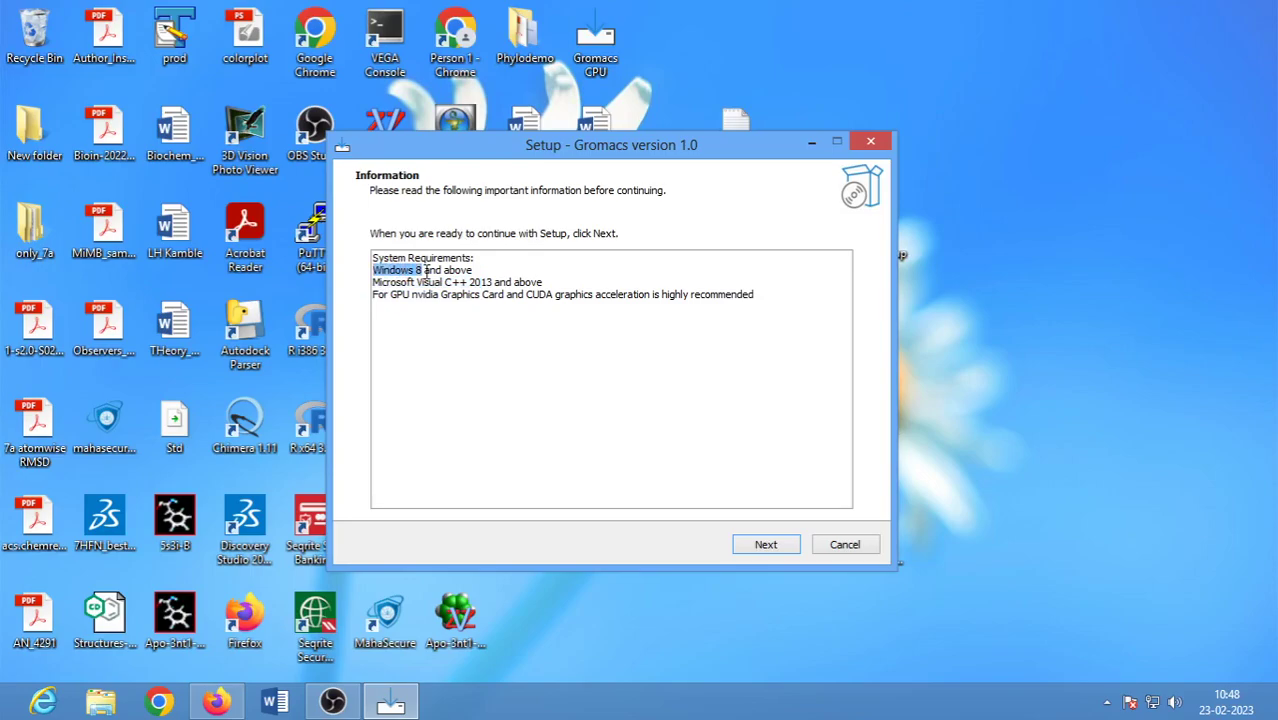
pyautogui.moveTo(426, 272); pyautogui.dragTo(375, 279)
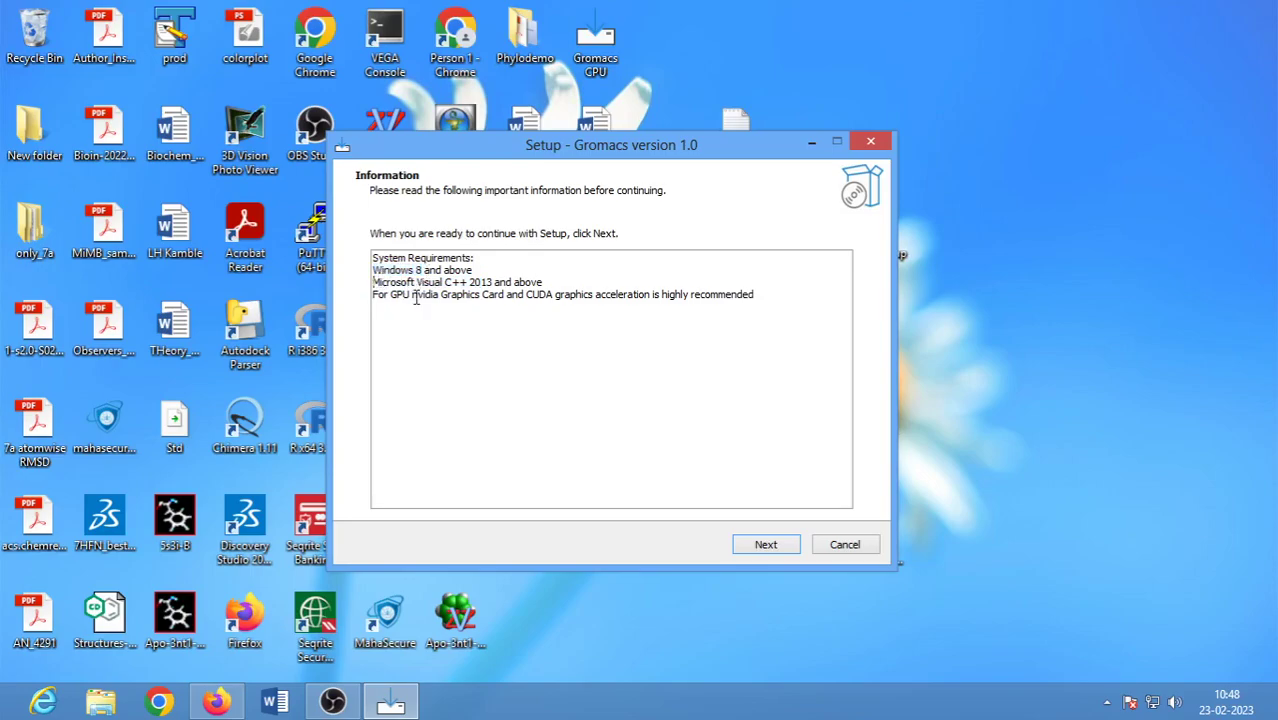
pyautogui.click(545, 283)
pyautogui.moveTo(373, 283); pyautogui.dragTo(497, 284)
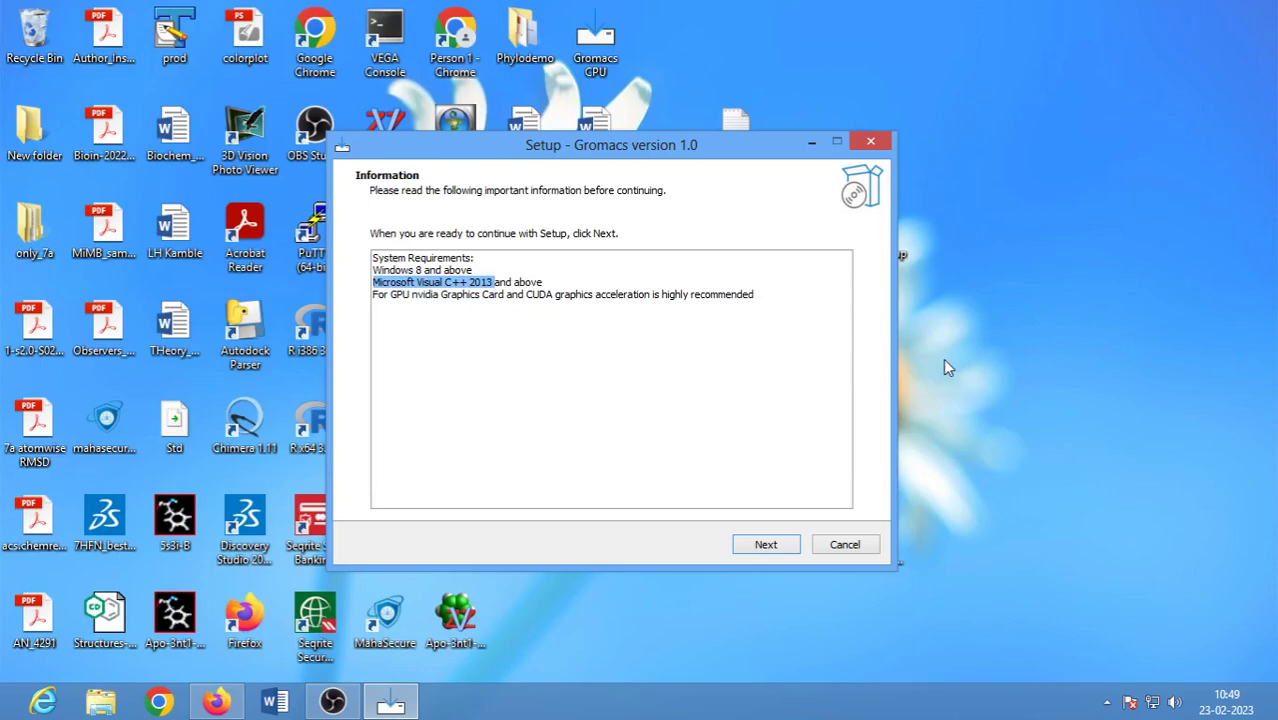
# - Advance to Select Destination Location, proposing C:\Program Files (x86)\Gromacs, and reposition the window
pyautogui.click(766, 545)
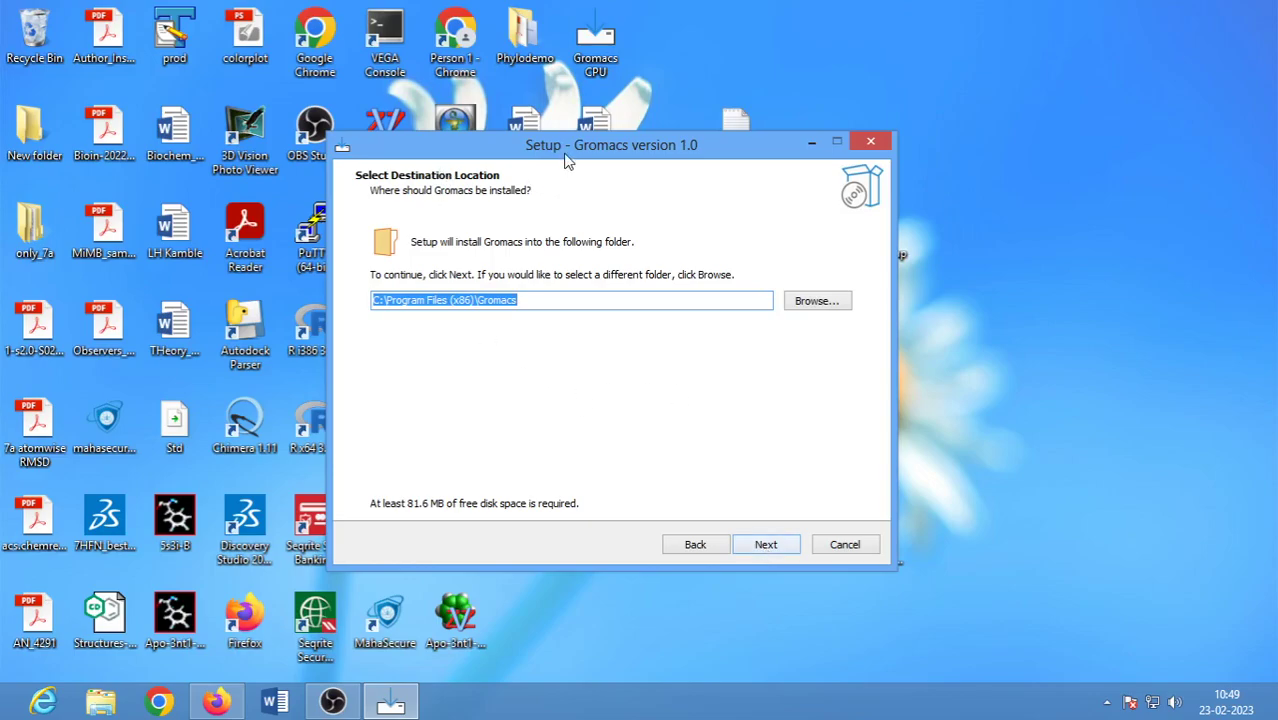
pyautogui.moveTo(567, 160); pyautogui.dragTo(589, 220)
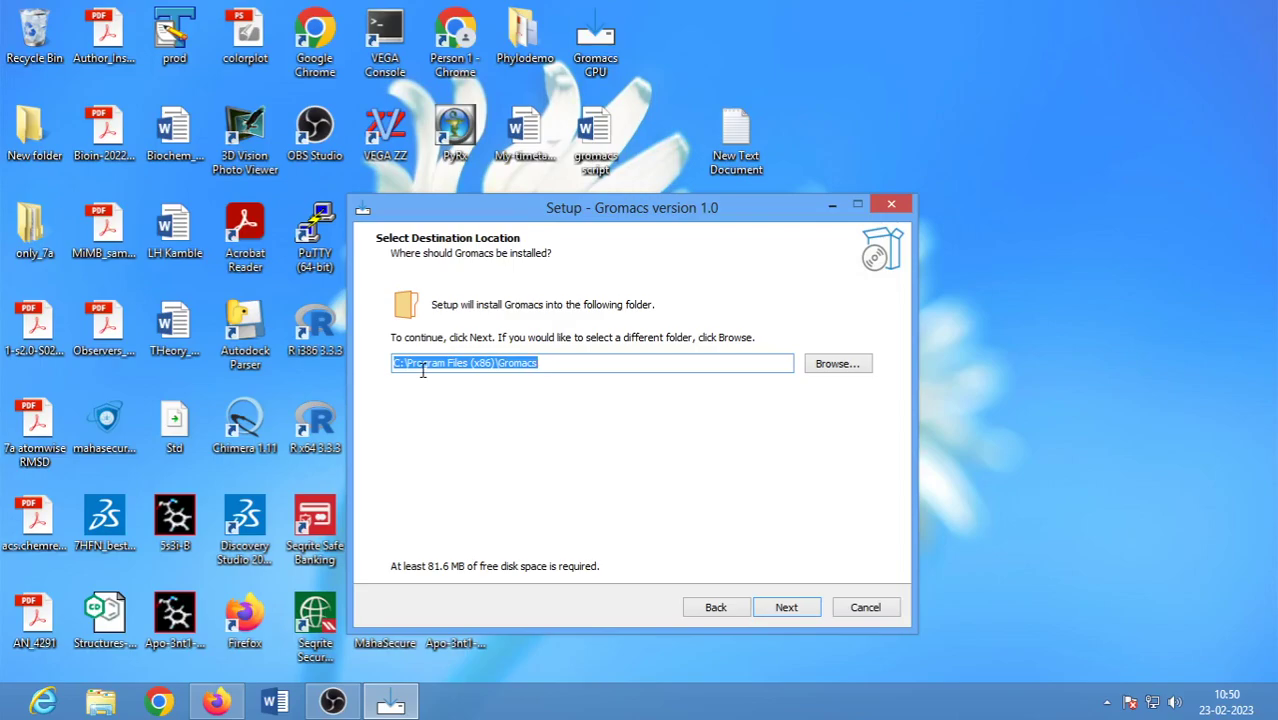
# - Point the install folder at Program Files so it reads C:\Program Files\Gromacs, without (x86)
pyautogui.click(845, 366)
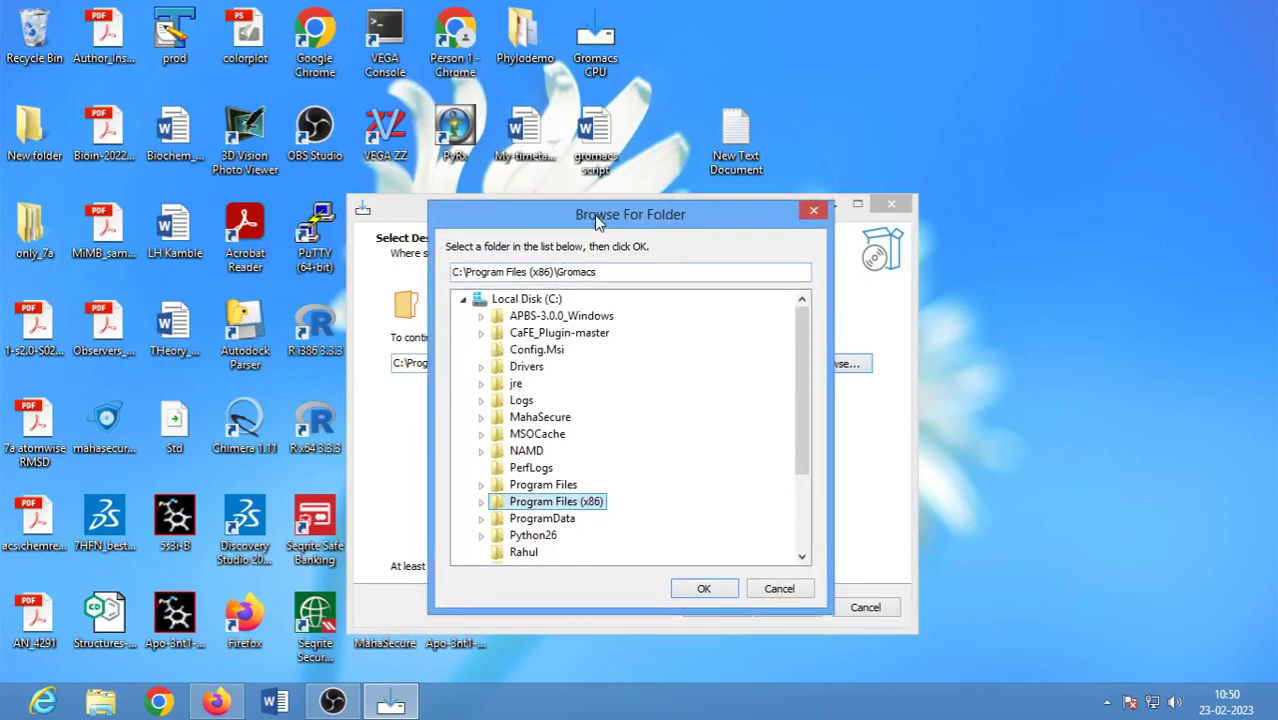
pyautogui.moveTo(592, 215); pyautogui.dragTo(555, 100)
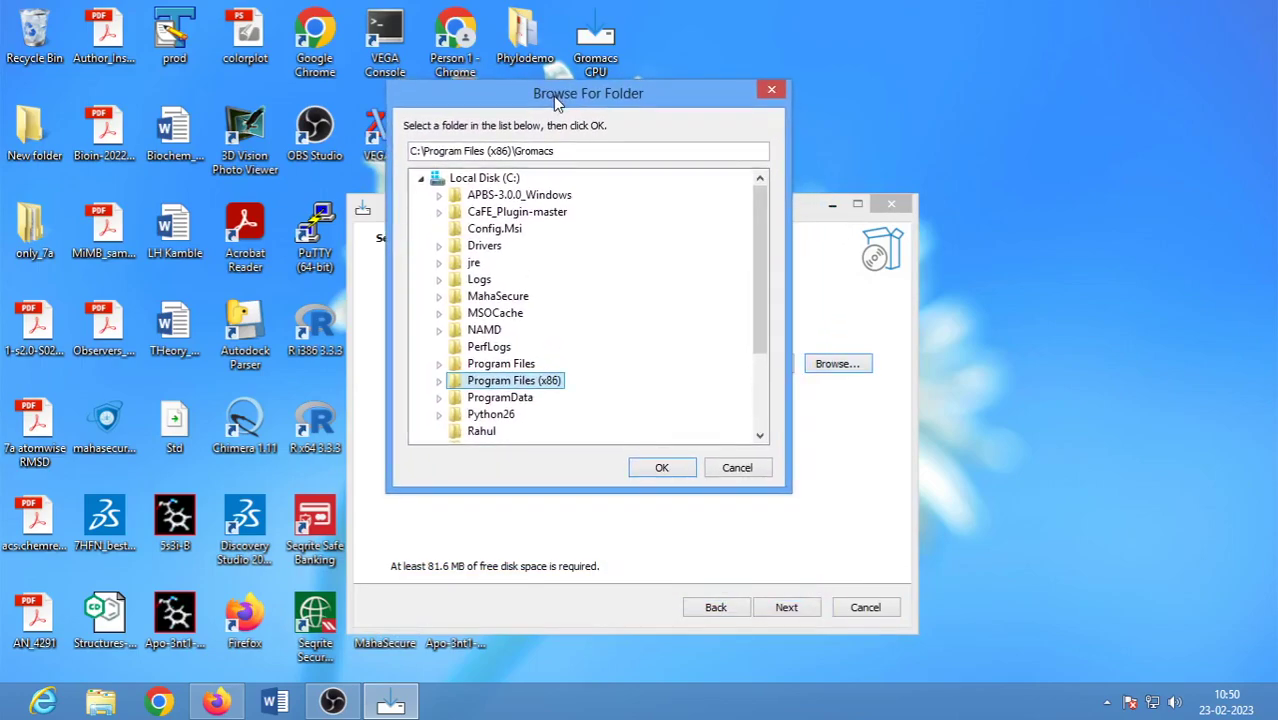
pyautogui.click(502, 366)
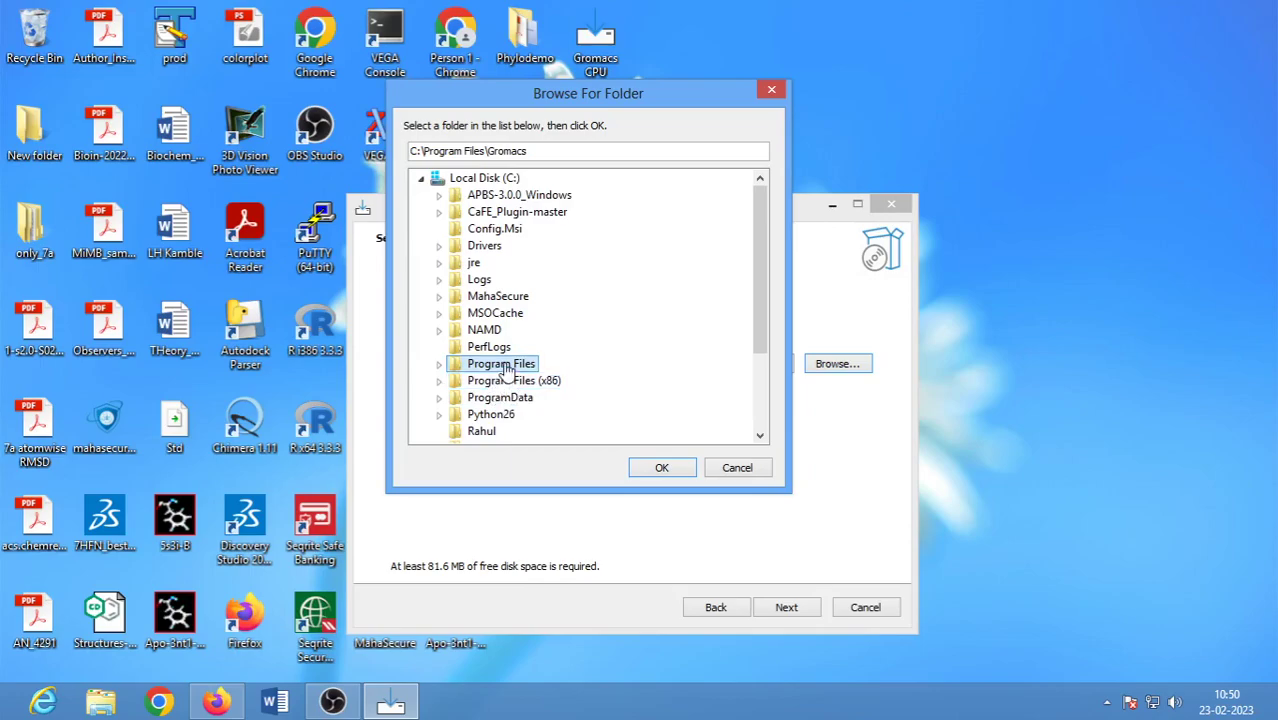
pyautogui.click(664, 468)
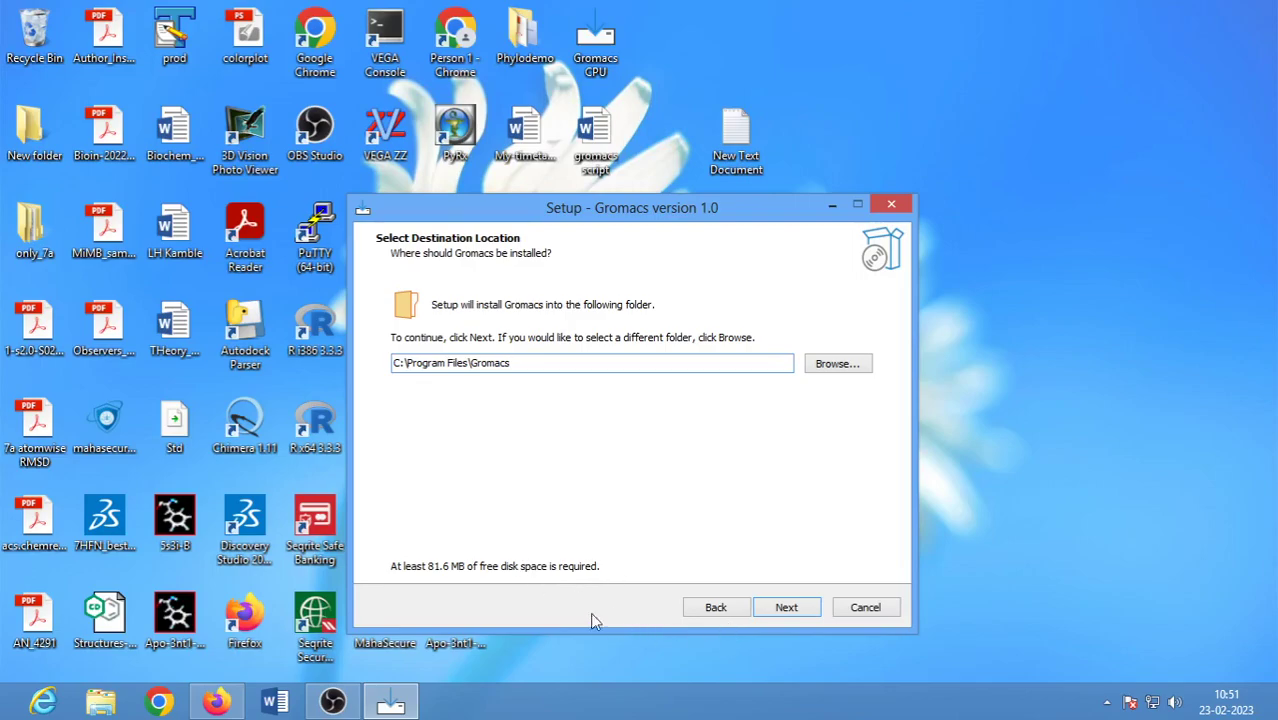
# - Accept C:\Program Files\Gromacs and advance to the Start Menu folder page proposing 'Gromacs'
pyautogui.click(786, 608)
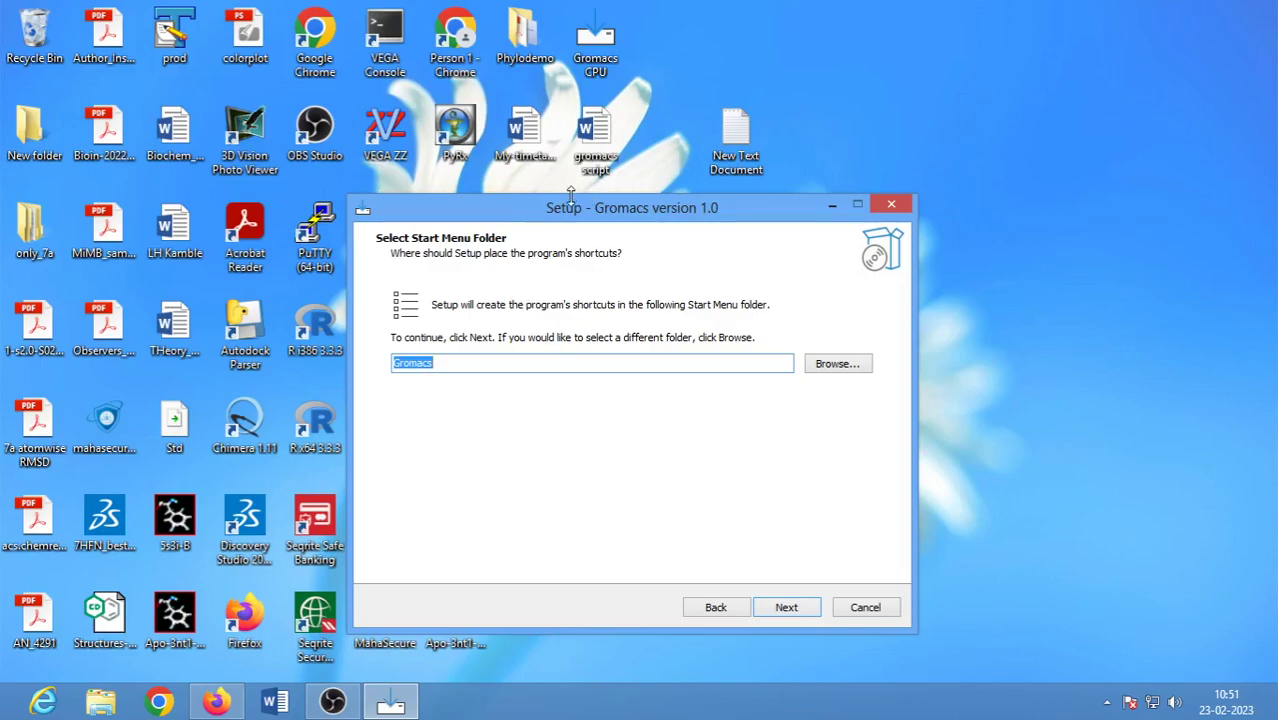
pyautogui.moveTo(581, 212); pyautogui.dragTo(575, 191)
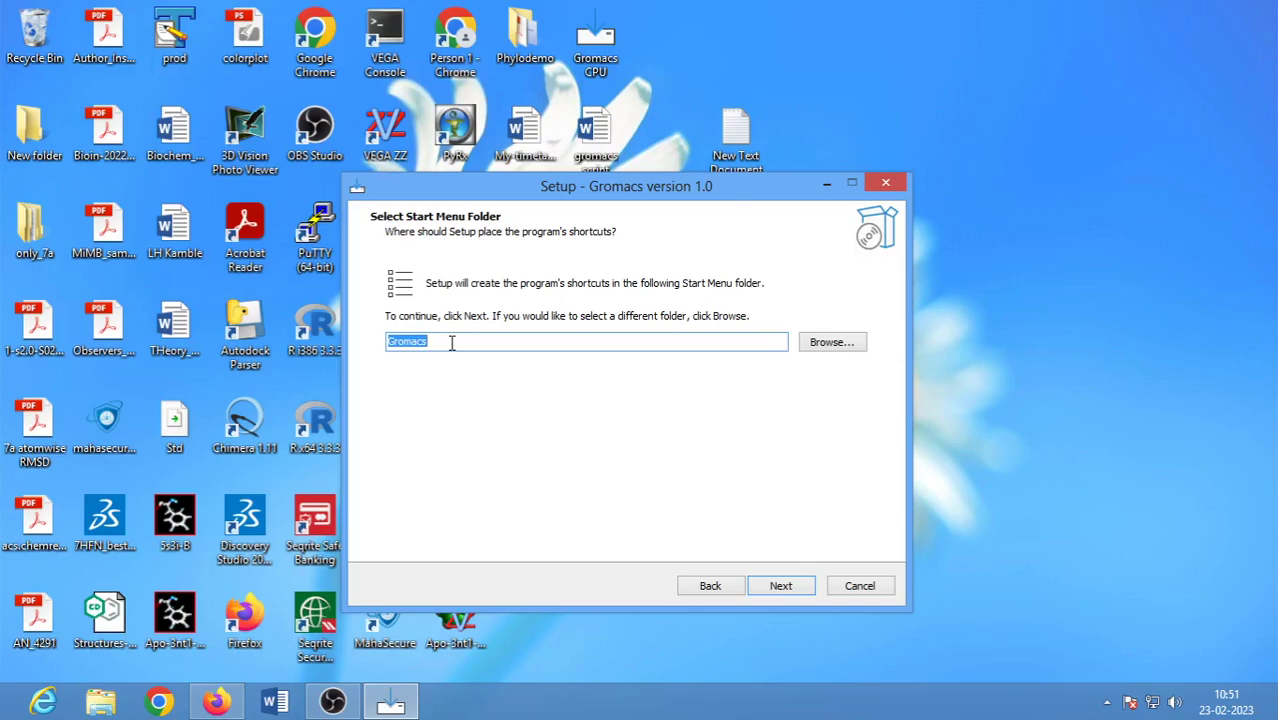
# - Keep Start Menu folder 'Gromacs', tick Create a desktop shortcut, and advance to Ready to Install
pyautogui.click(791, 586)
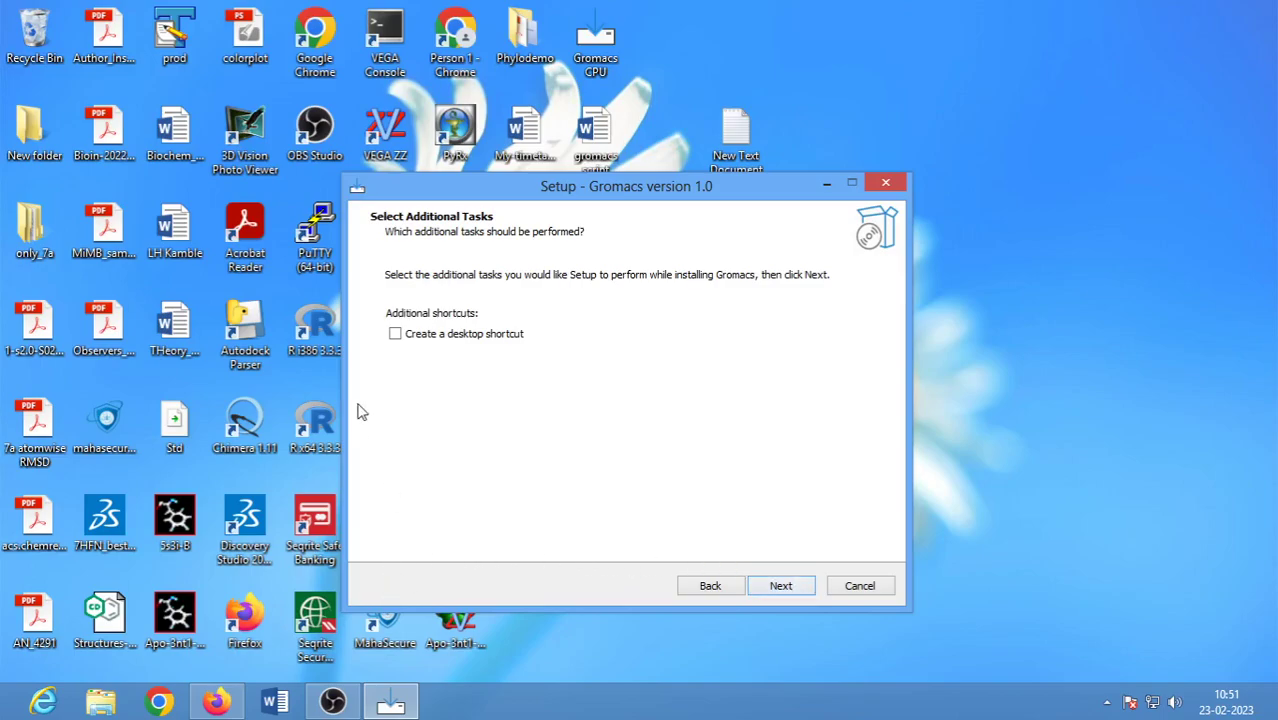
pyautogui.click(399, 340)
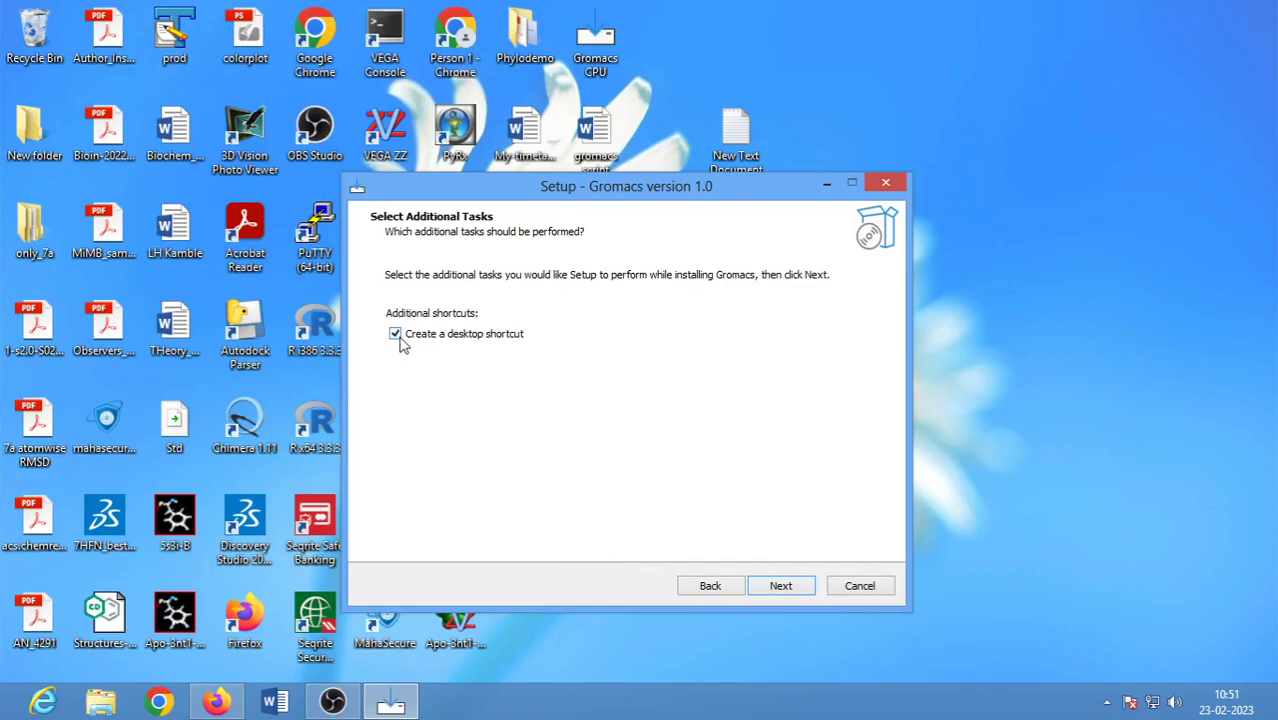
pyautogui.click(783, 587)
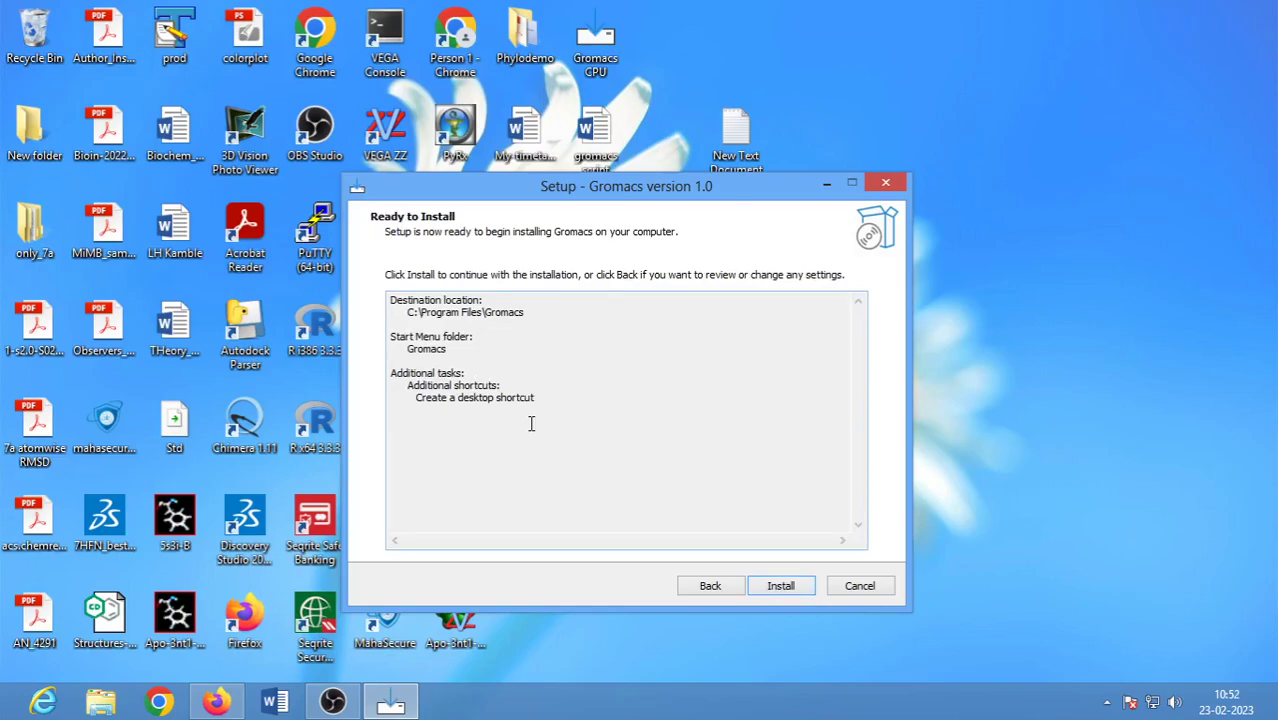
pyautogui.moveTo(613, 194); pyautogui.dragTo(596, 175)
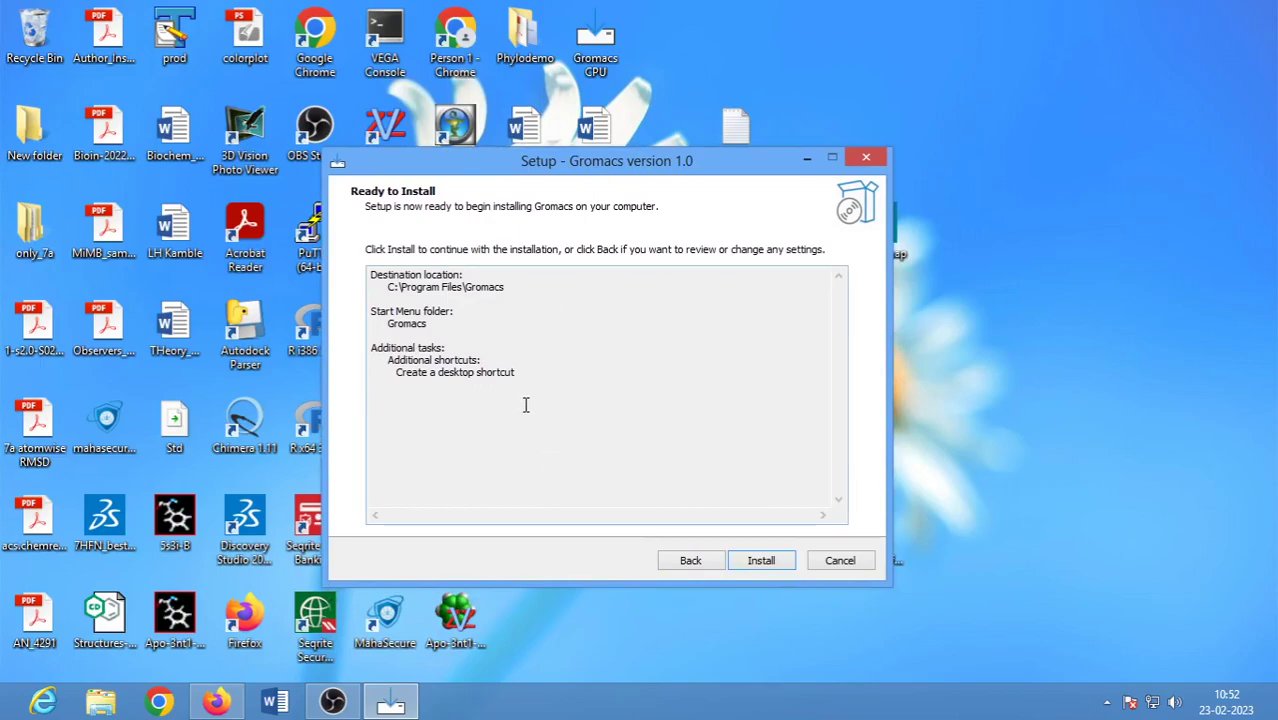
# - Install Gromacs, pass the information page, and finish with 'Launch Gromacs' left checked
pyautogui.click(762, 562)
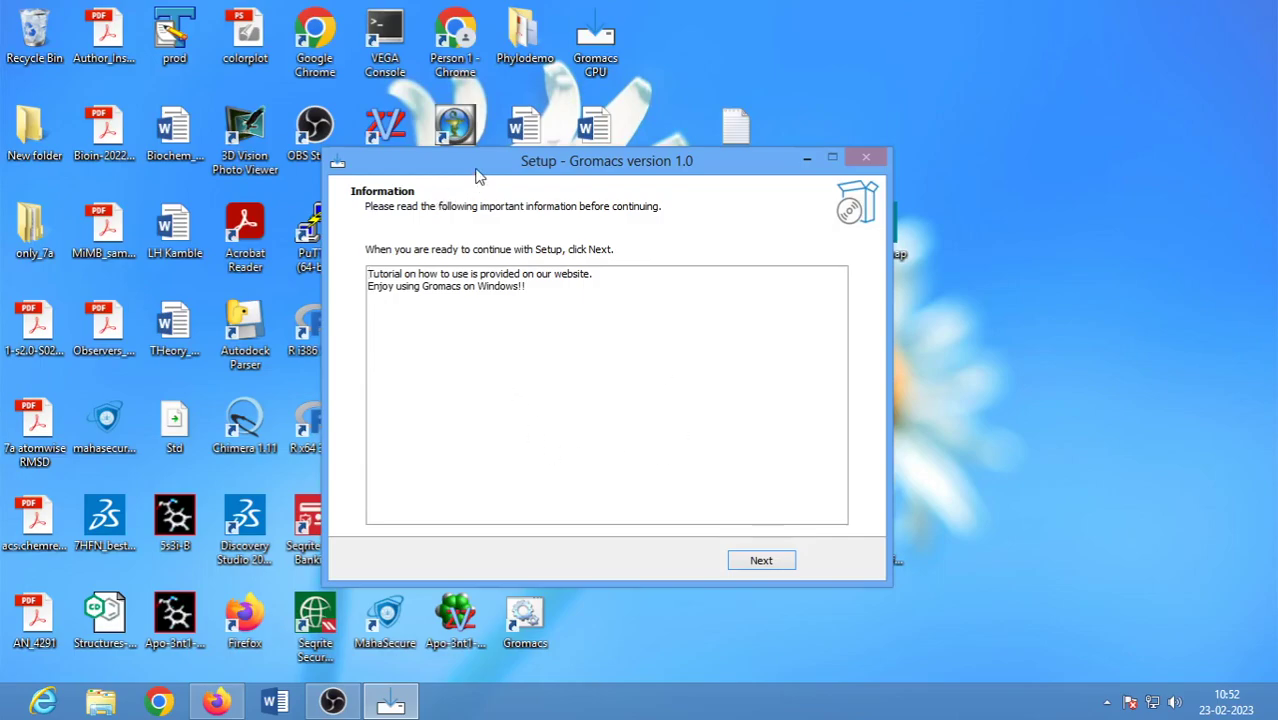
pyautogui.moveTo(476, 172); pyautogui.dragTo(470, 158)
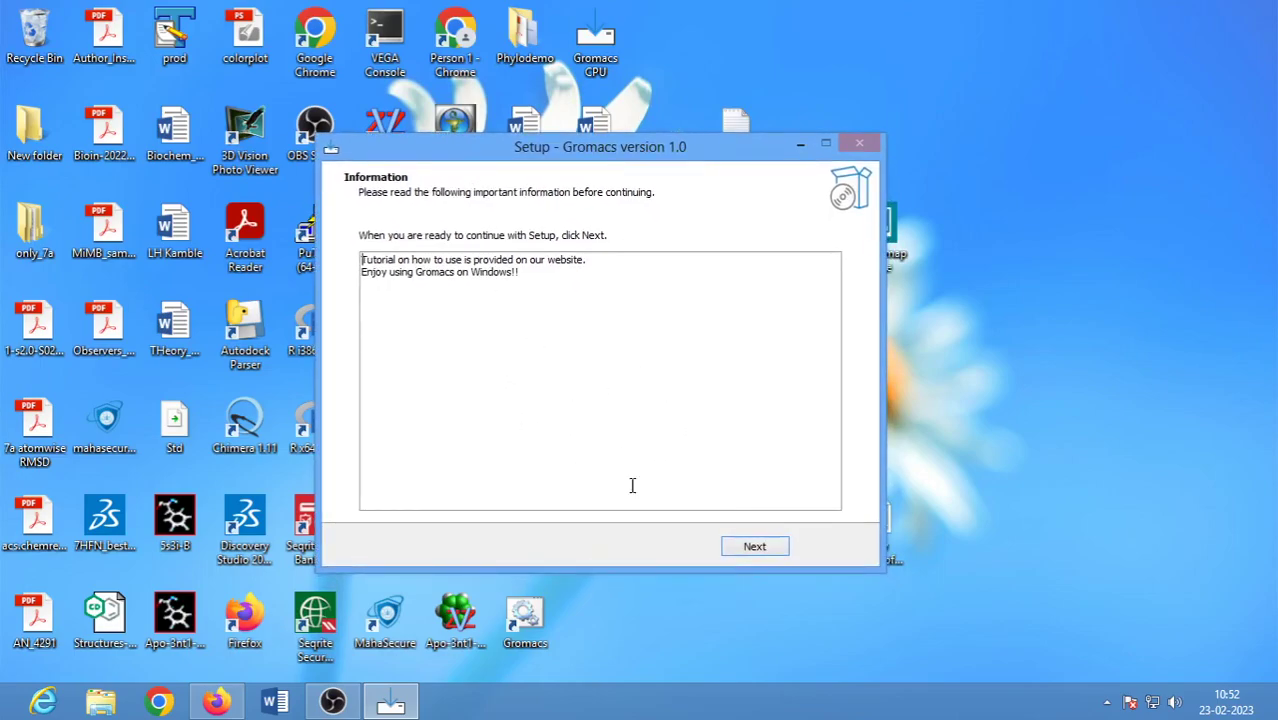
pyautogui.click(758, 549)
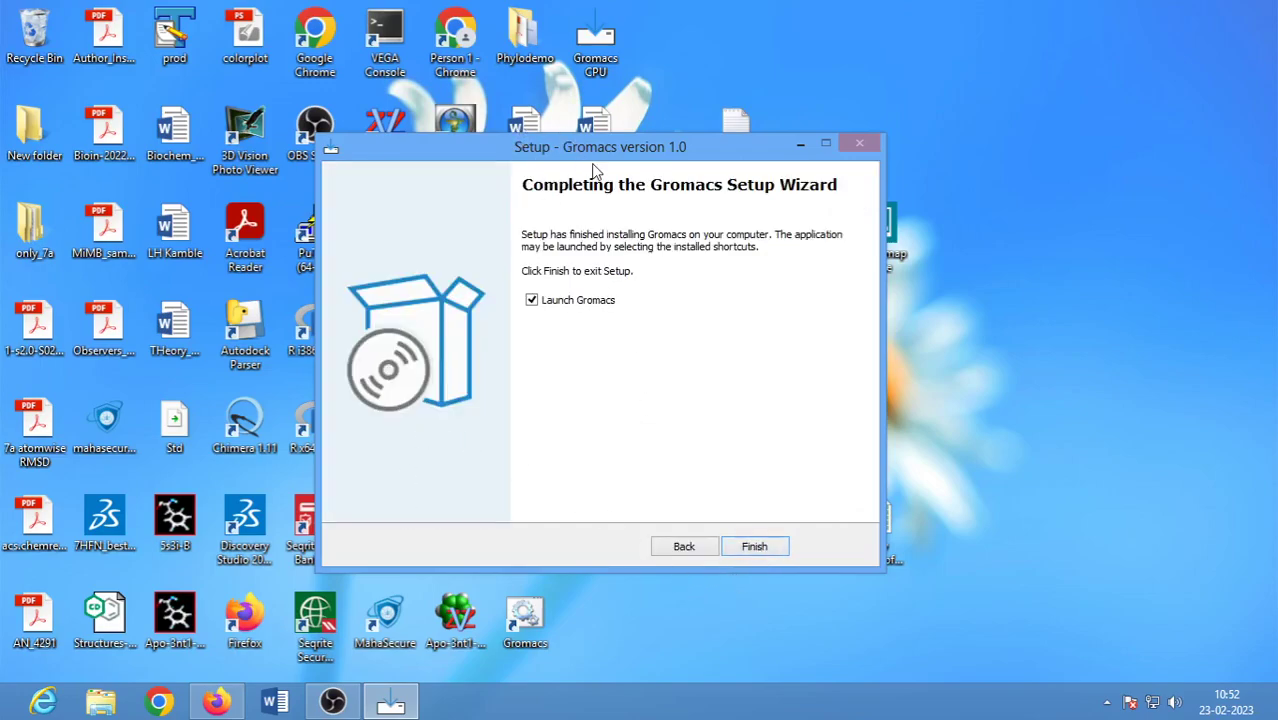
pyautogui.moveTo(591, 153); pyautogui.dragTo(579, 136)
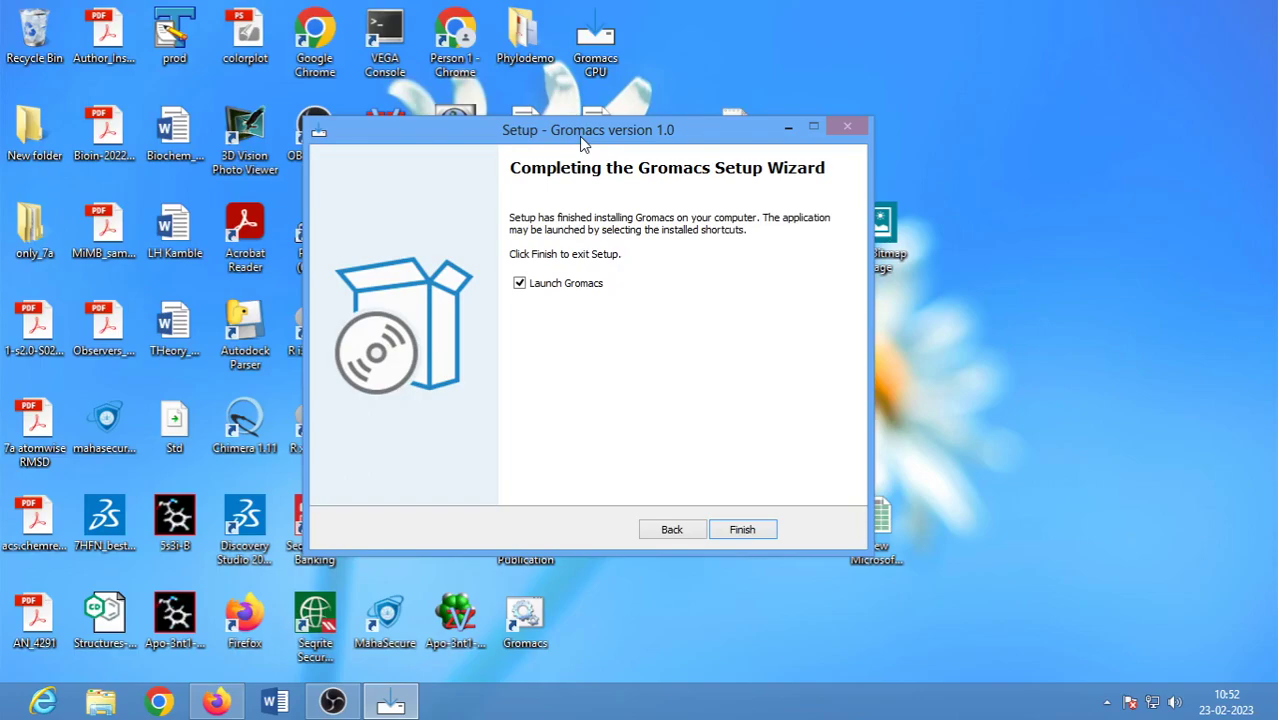
pyautogui.click(763, 529)
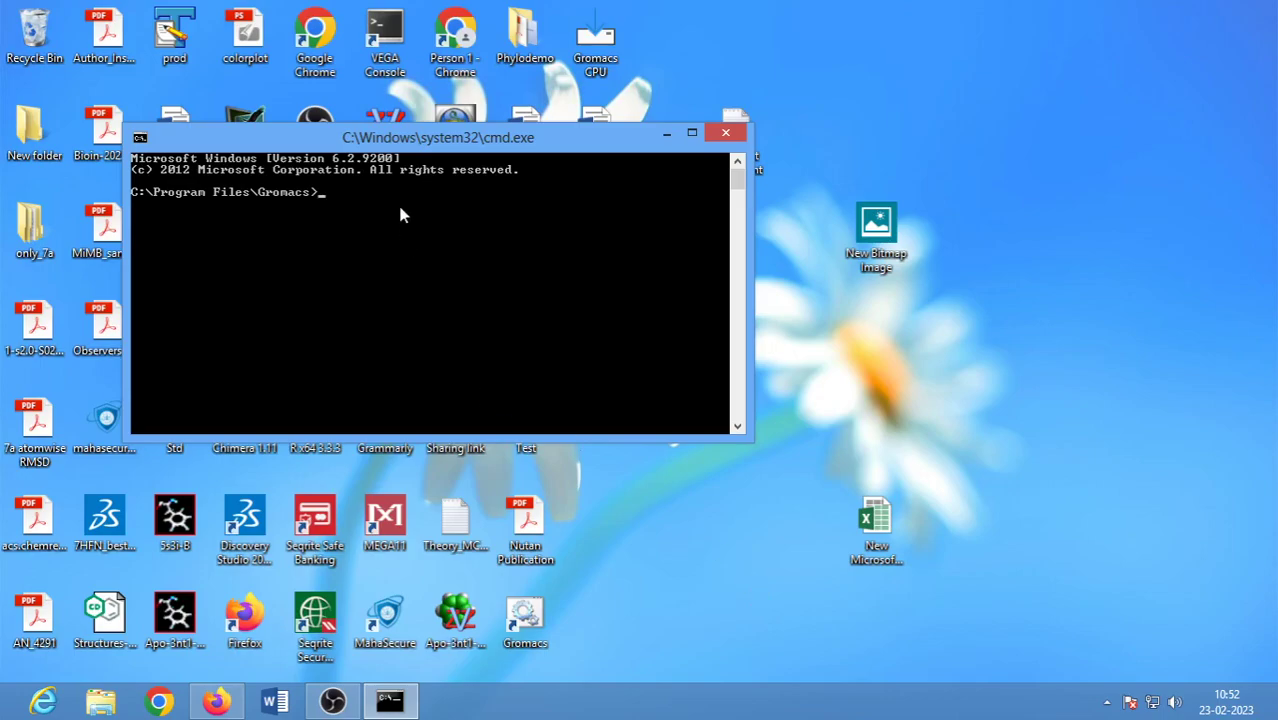
# - Move the cmd.exe window up and to the right on the desktop
pyautogui.moveTo(514, 120); pyautogui.dragTo(564, 102)
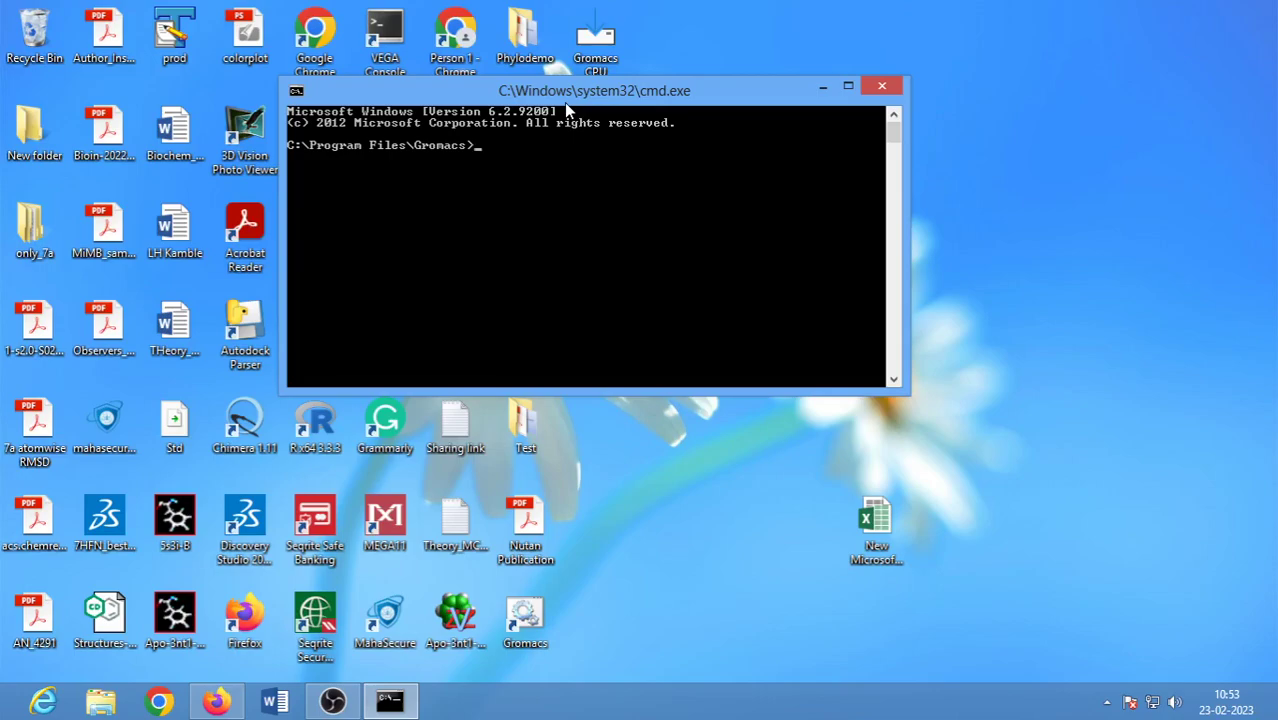
# - Run gmx -h and scroll through the GROMACS 2020-rc1 help output
pyautogui.write('gmx')
pyautogui.write('h')
pyautogui.press('Return')
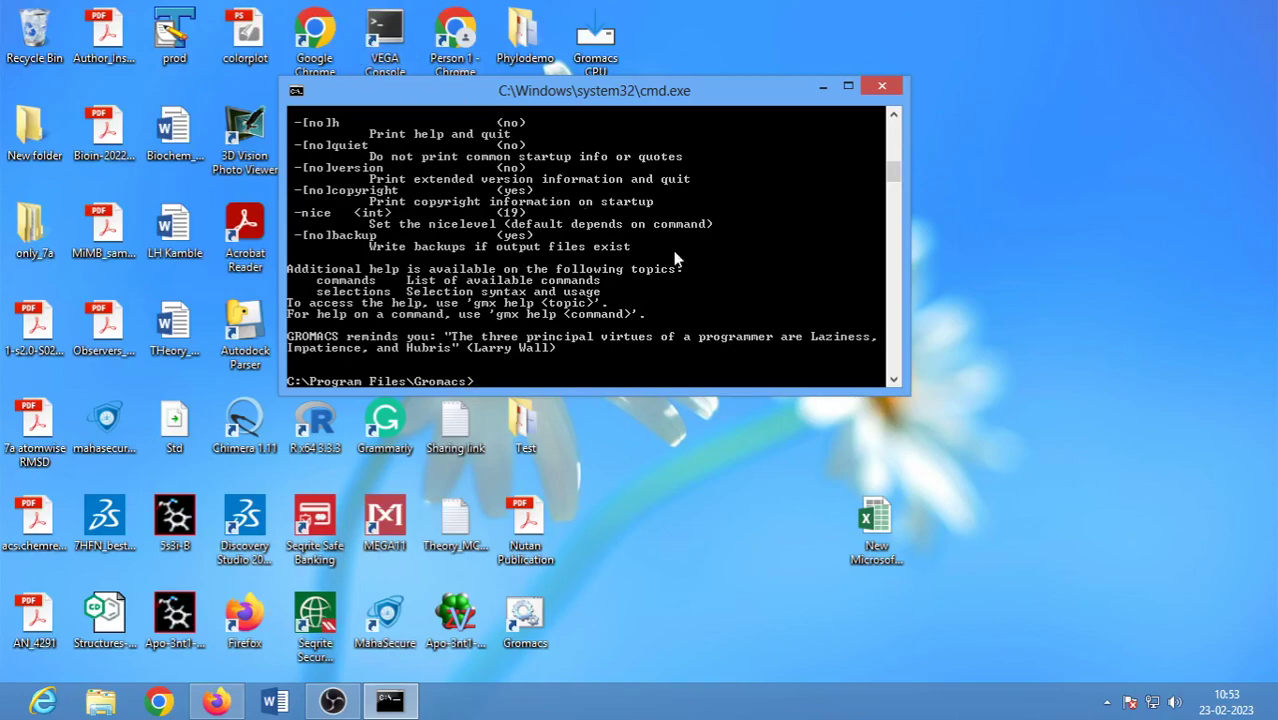
pyautogui.moveTo(893, 178); pyautogui.dragTo(894, 130)
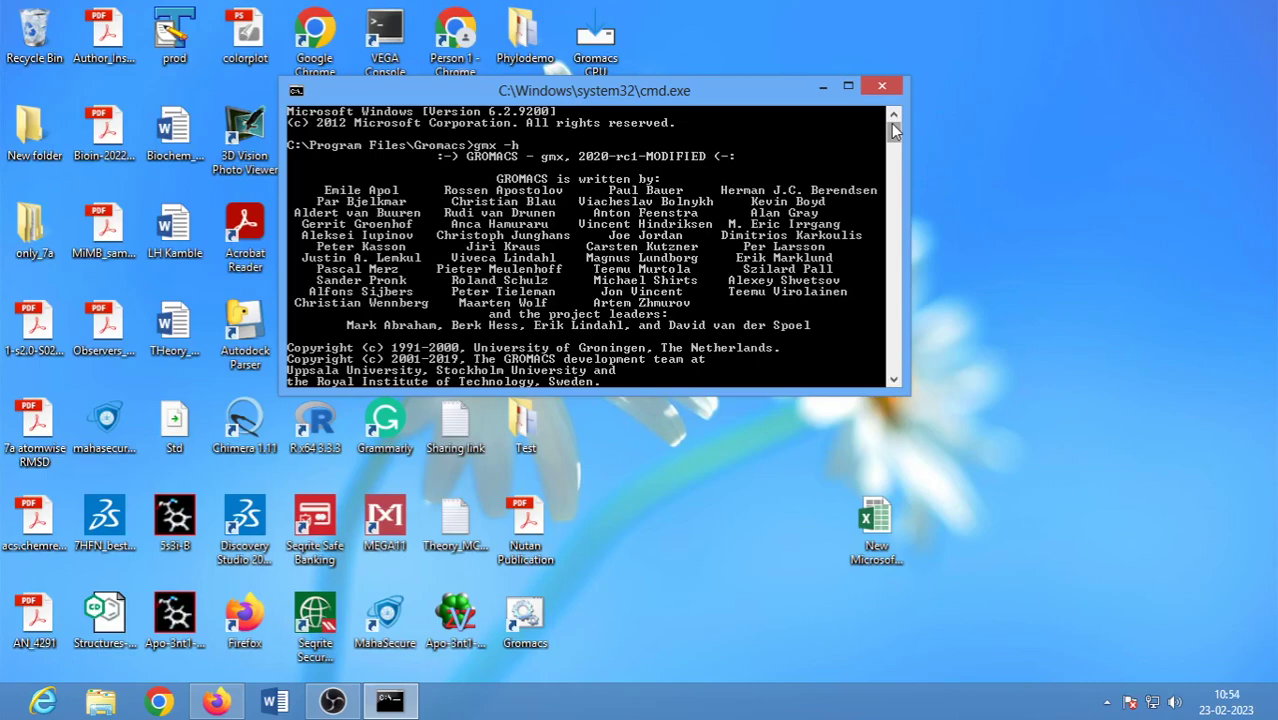
pyautogui.scroll(-5, 637, 218)
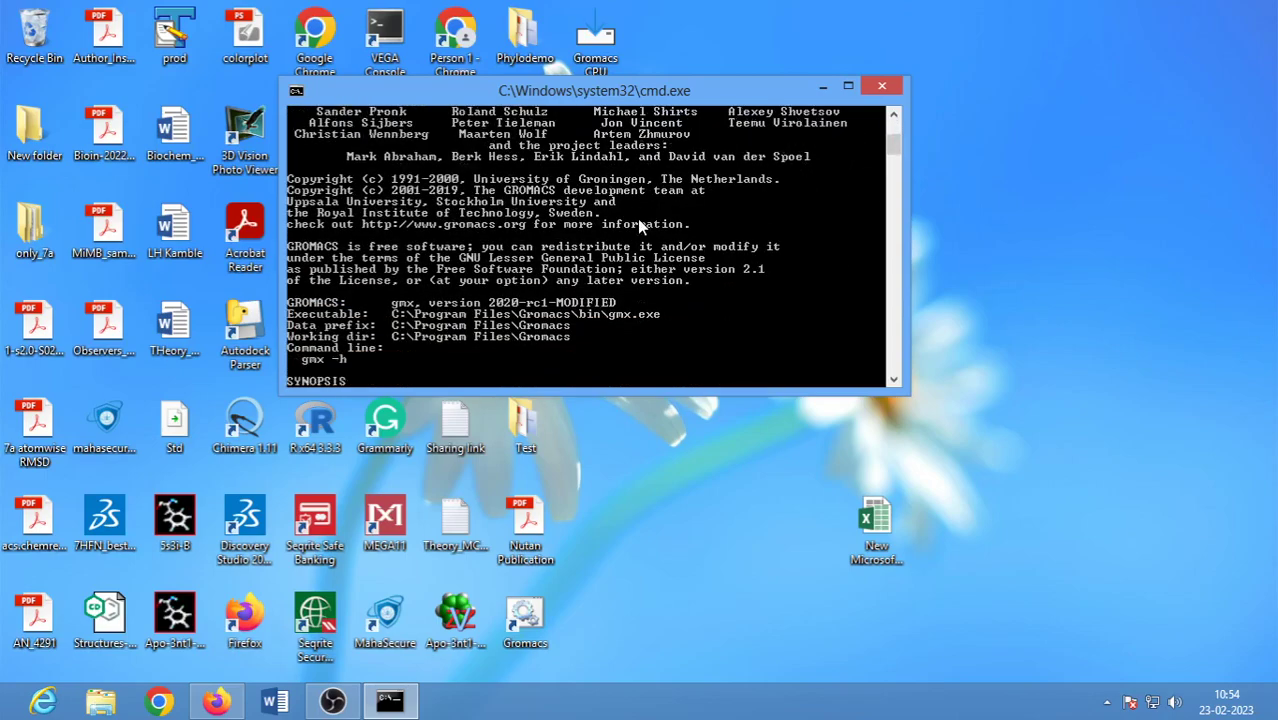
pyautogui.scroll(-10, 637, 218)
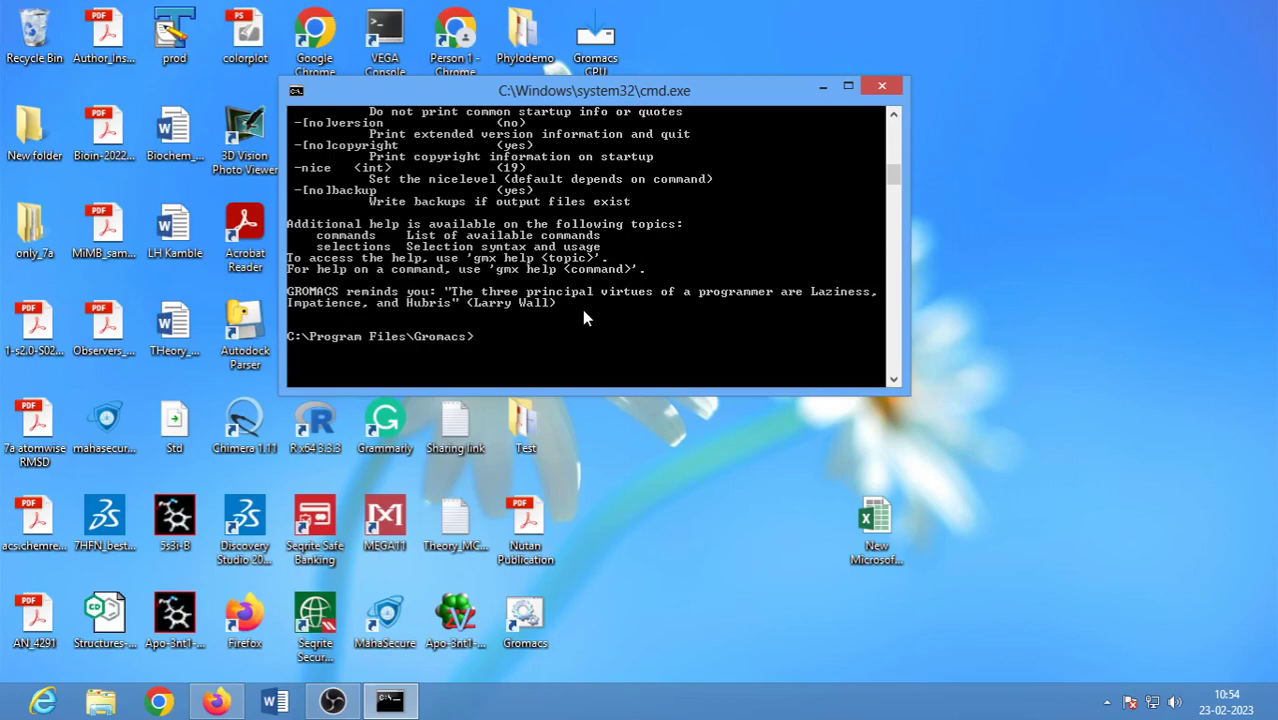
# - Run gmx pdb2gmx -h, removing the stray hyphen, and scroll up through its help text
pyautogui.write('gmx -pdb2')
pyautogui.press('BackSpace')
pyautogui.press('Right')
pyautogui.press('Return')
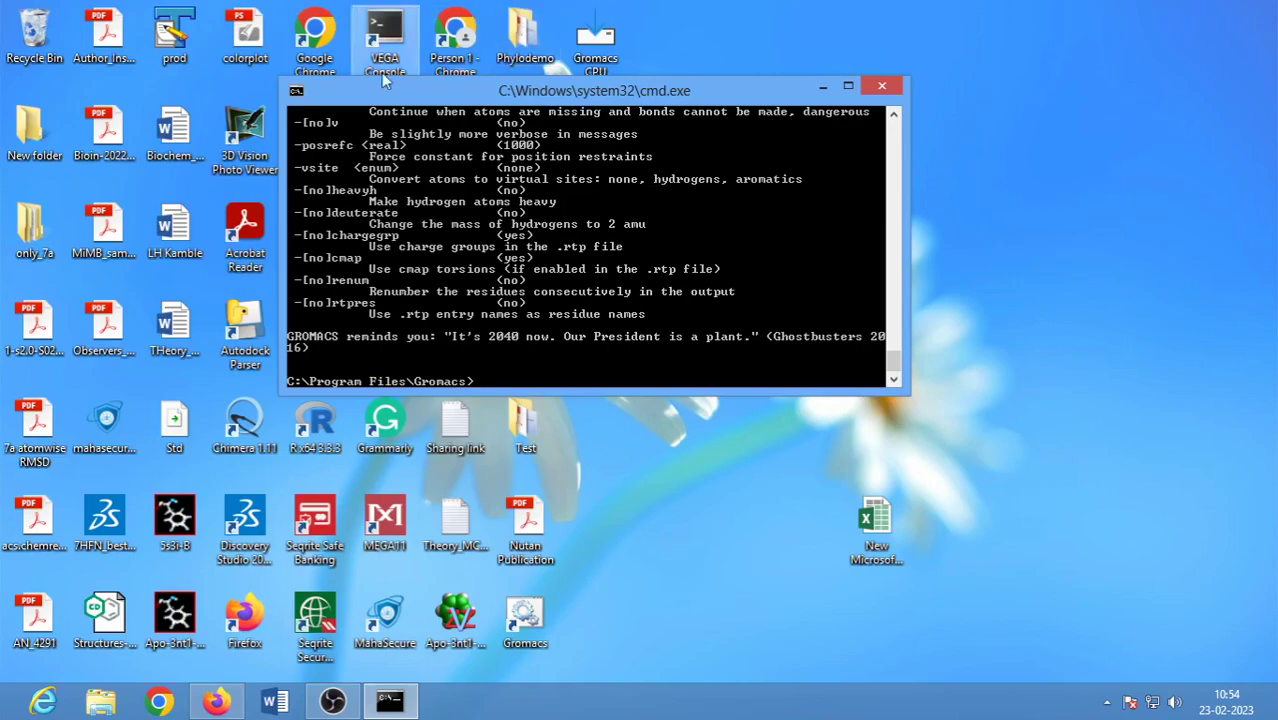
pyautogui.scroll(3, 420, 258)
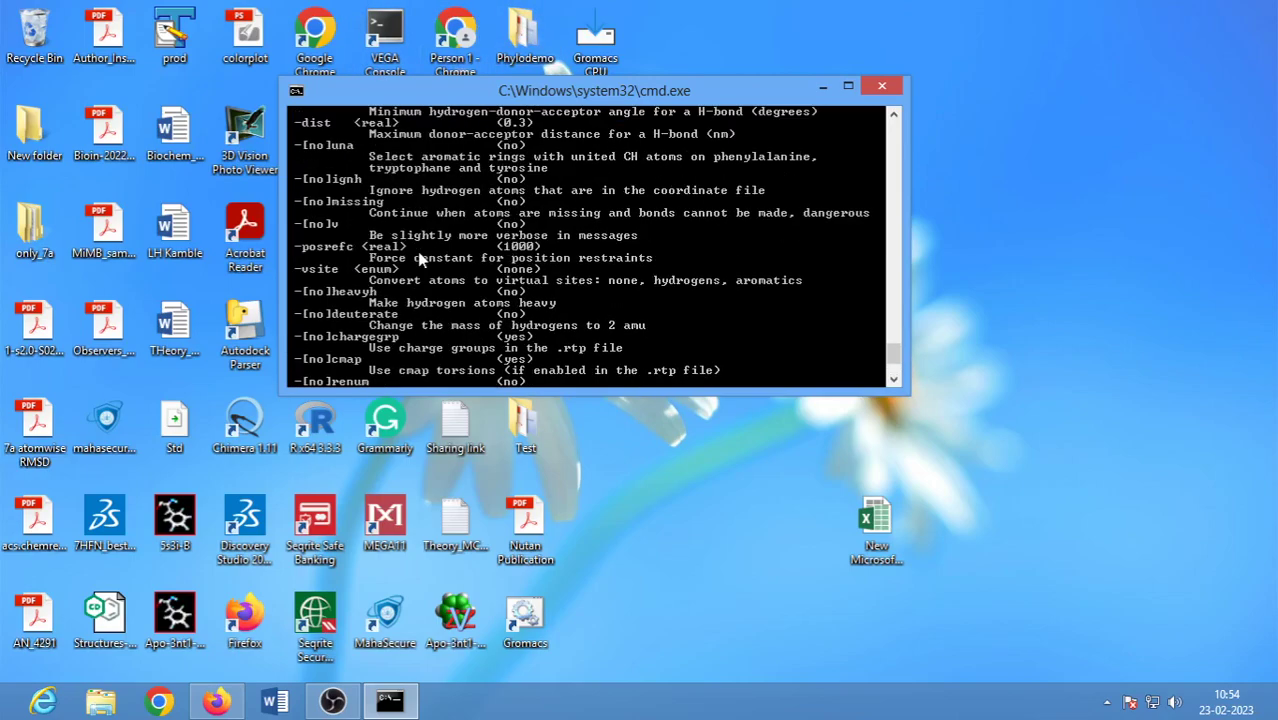
pyautogui.scroll(2, 417, 251)
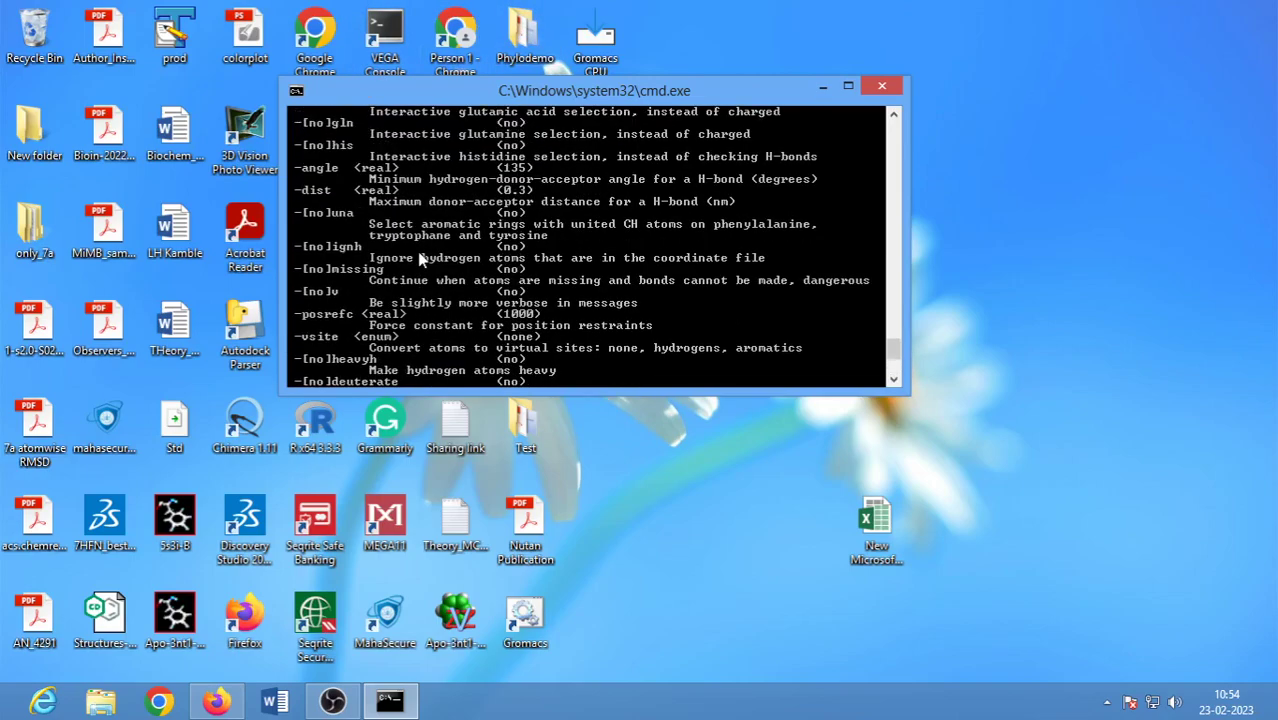
pyautogui.scroll(10, 417, 251)
pyautogui.scroll(10, 419, 258)
pyautogui.scroll(7, 477, 261)
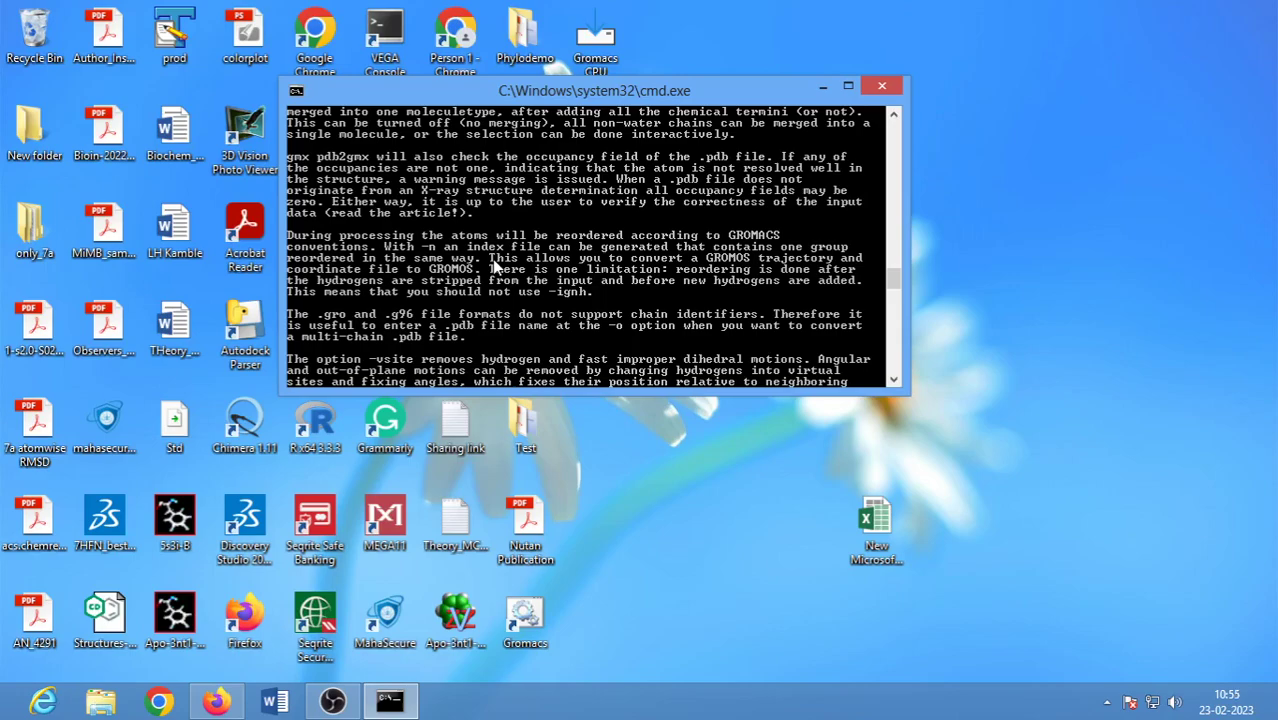
pyautogui.scroll(-20, 492, 262)
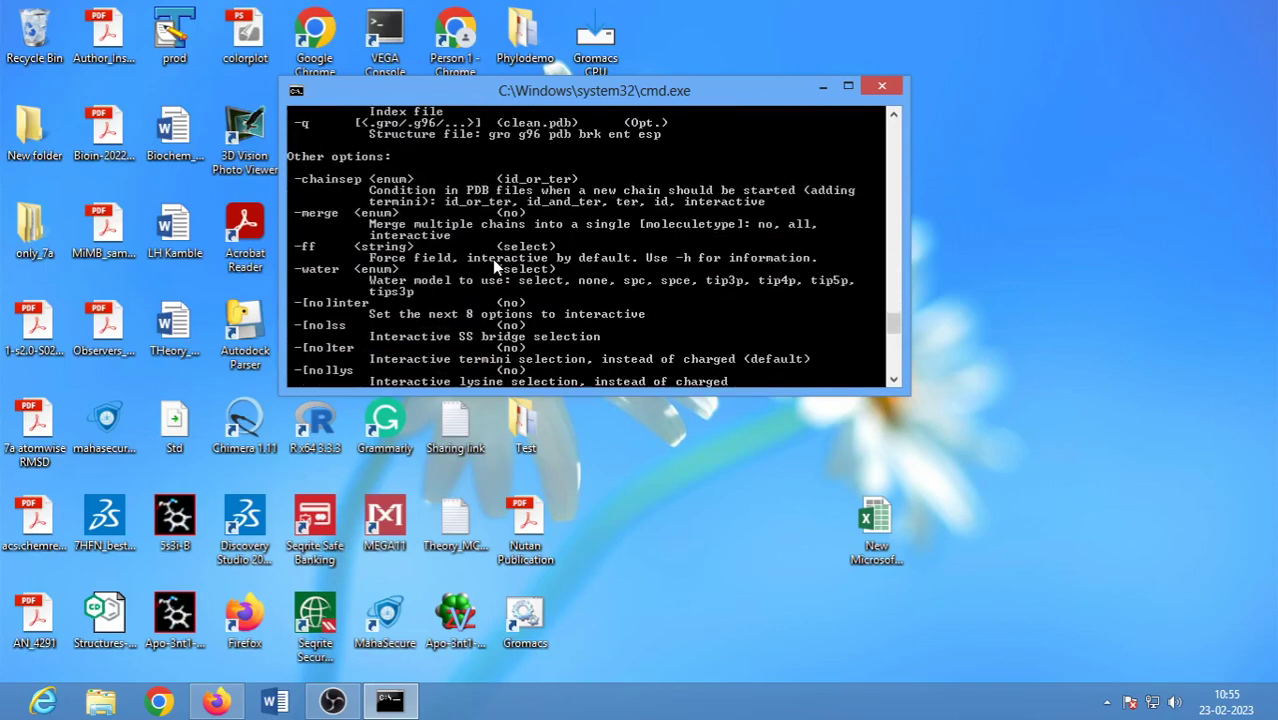
pyautogui.scroll(-2, 492, 259)
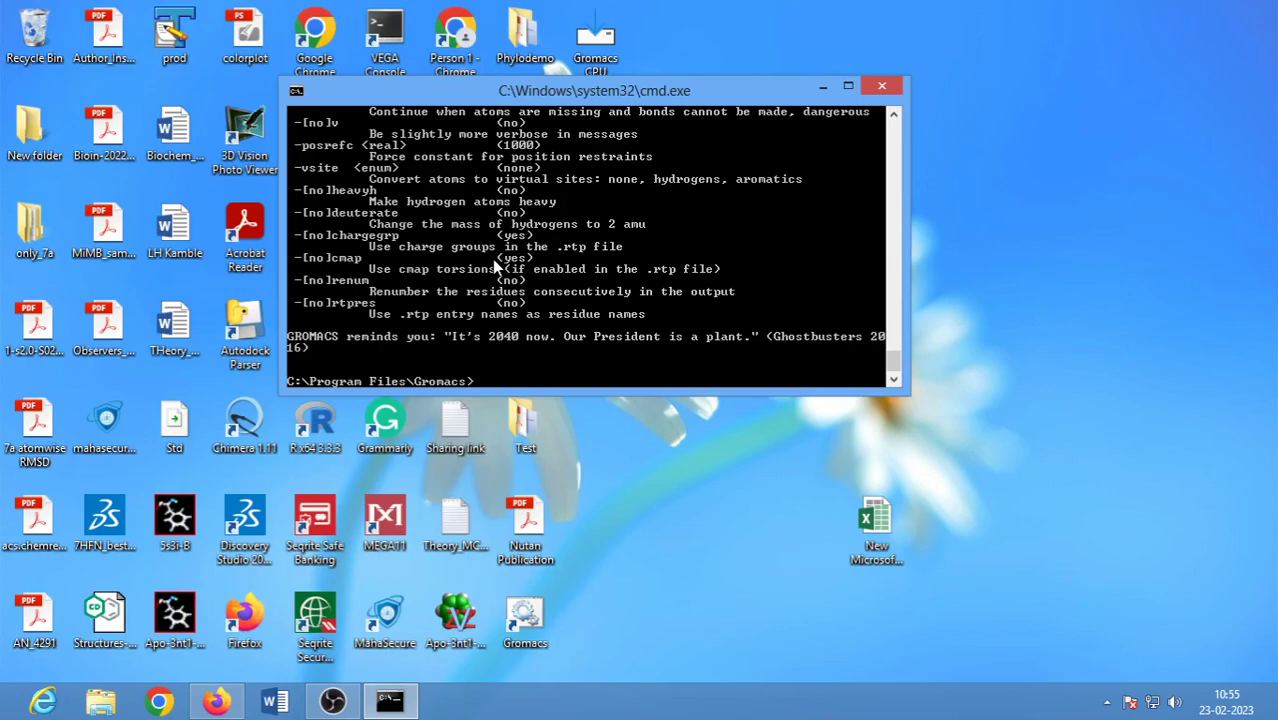
# - Bring Firefox forward and open the site's Contact Us page listing three team members
pyautogui.click(216, 695)
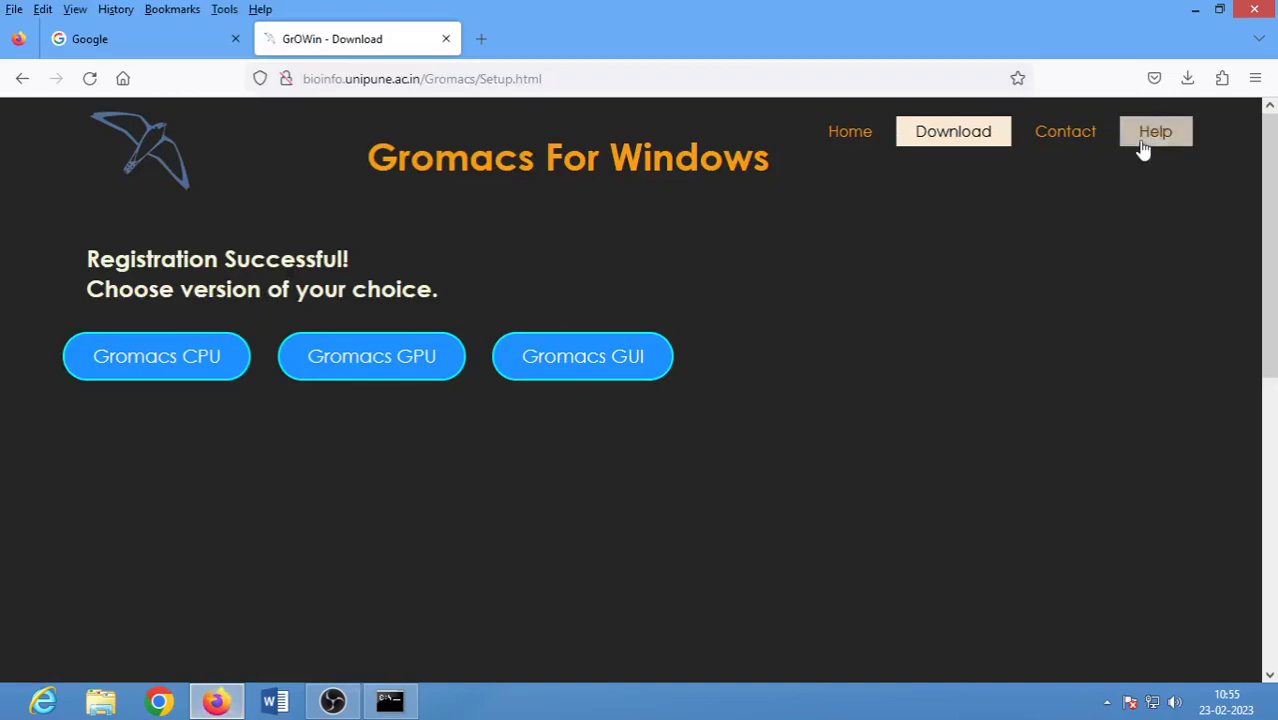
pyautogui.click(1062, 135)
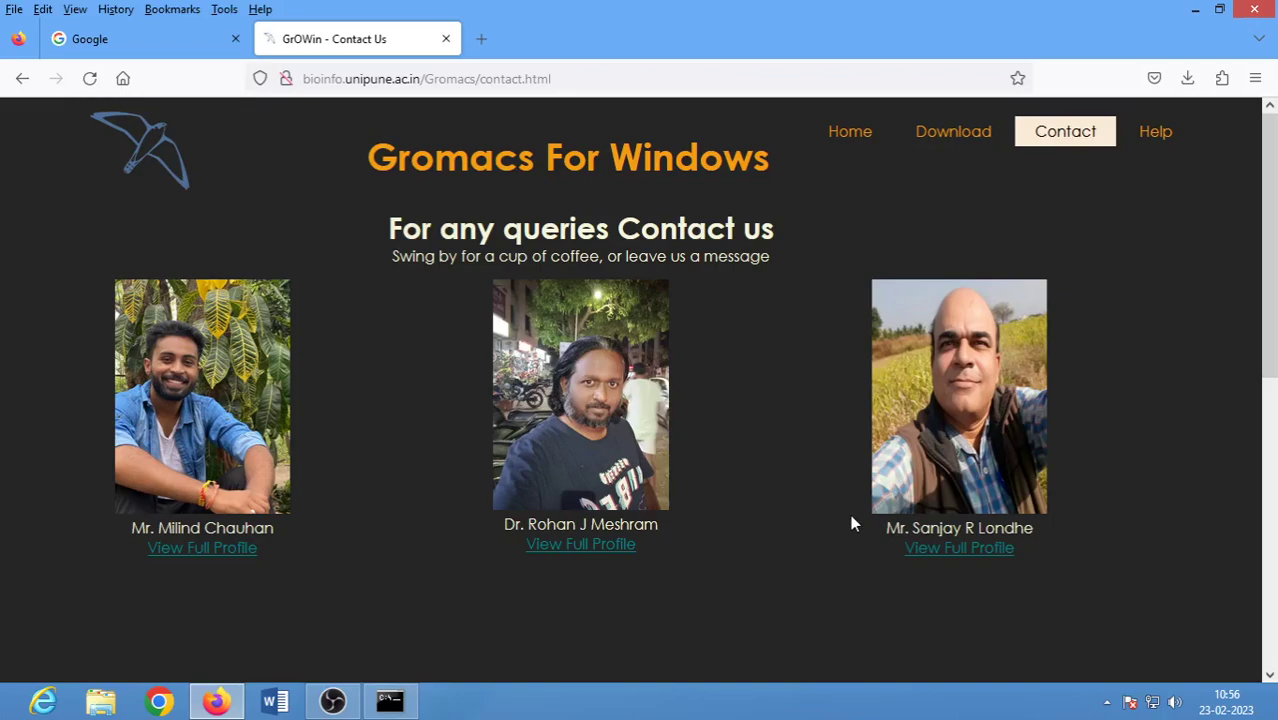
# - Open the middle contact's full profile and scroll through skills, publications and contact details
pyautogui.click(576, 548)
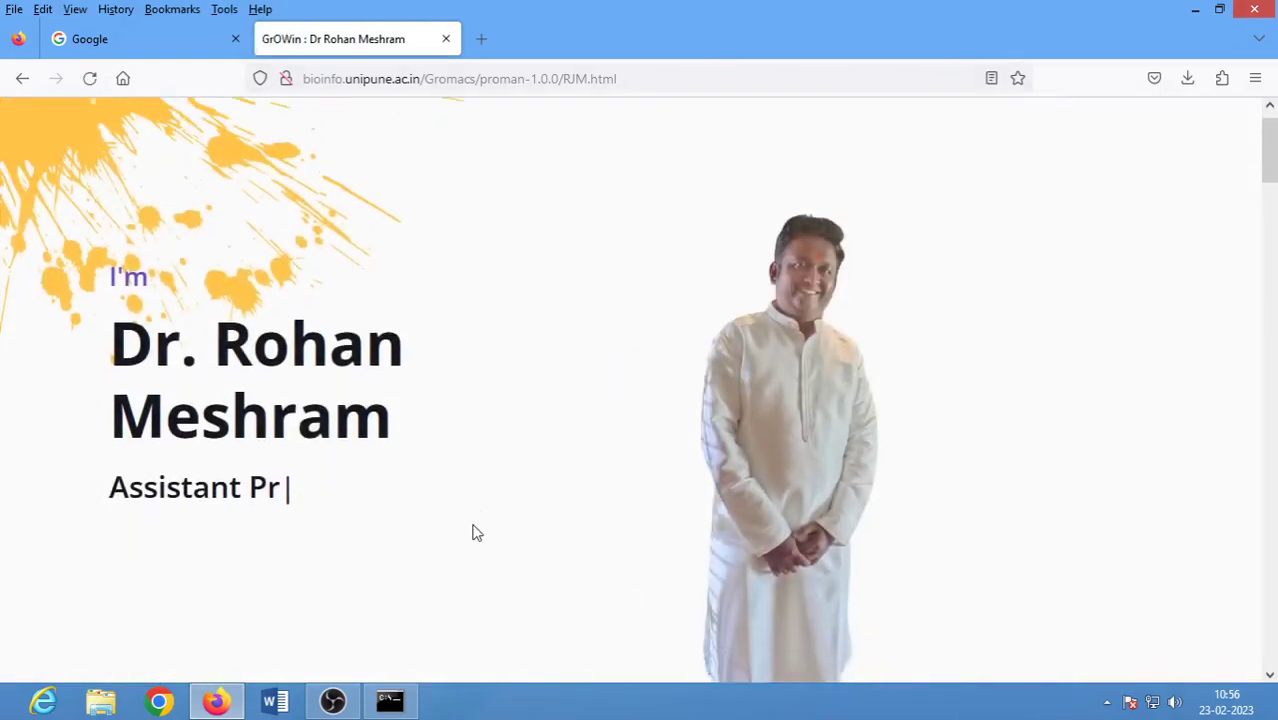
pyautogui.scroll(-10, 476, 533)
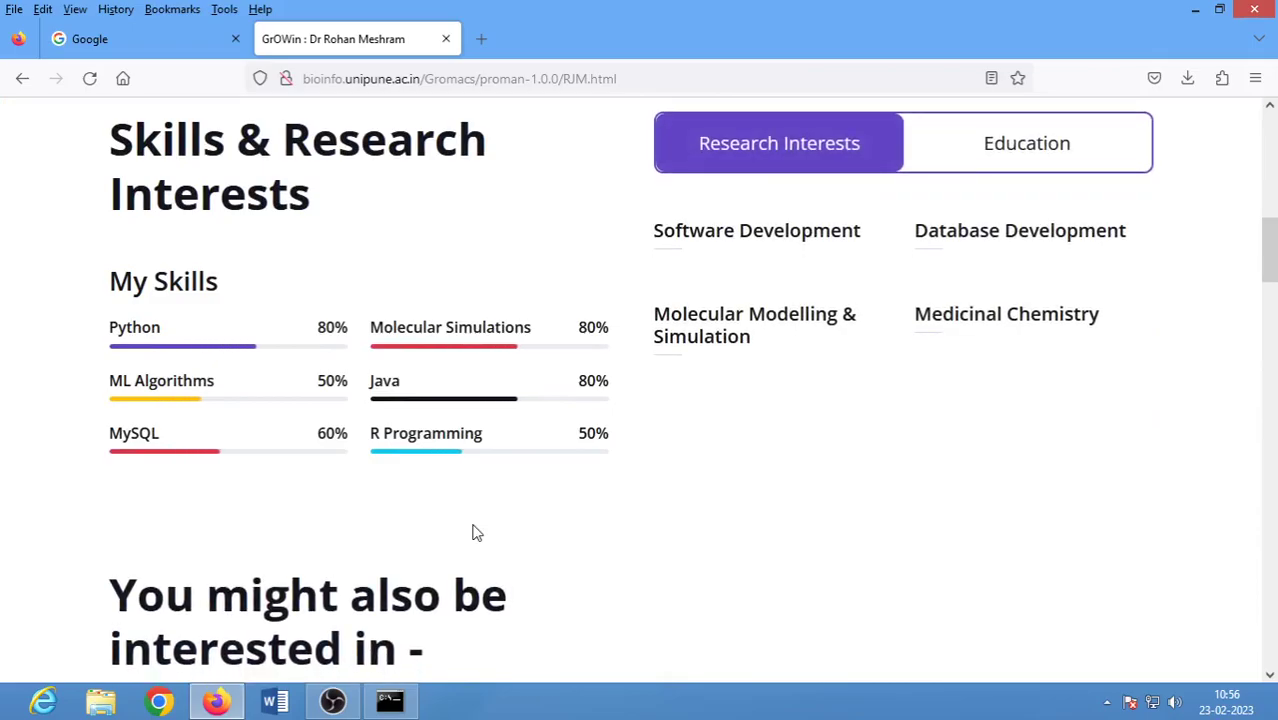
pyautogui.scroll(-10, 476, 533)
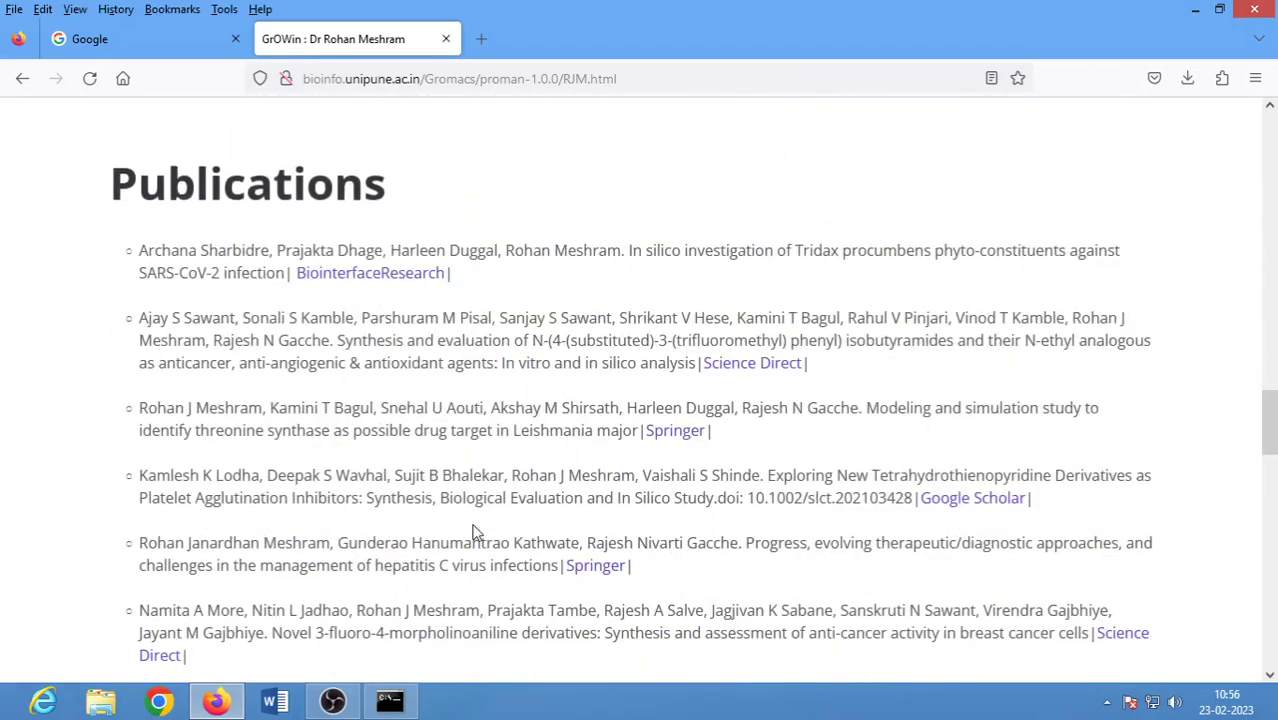
pyautogui.scroll(-15, 476, 533)
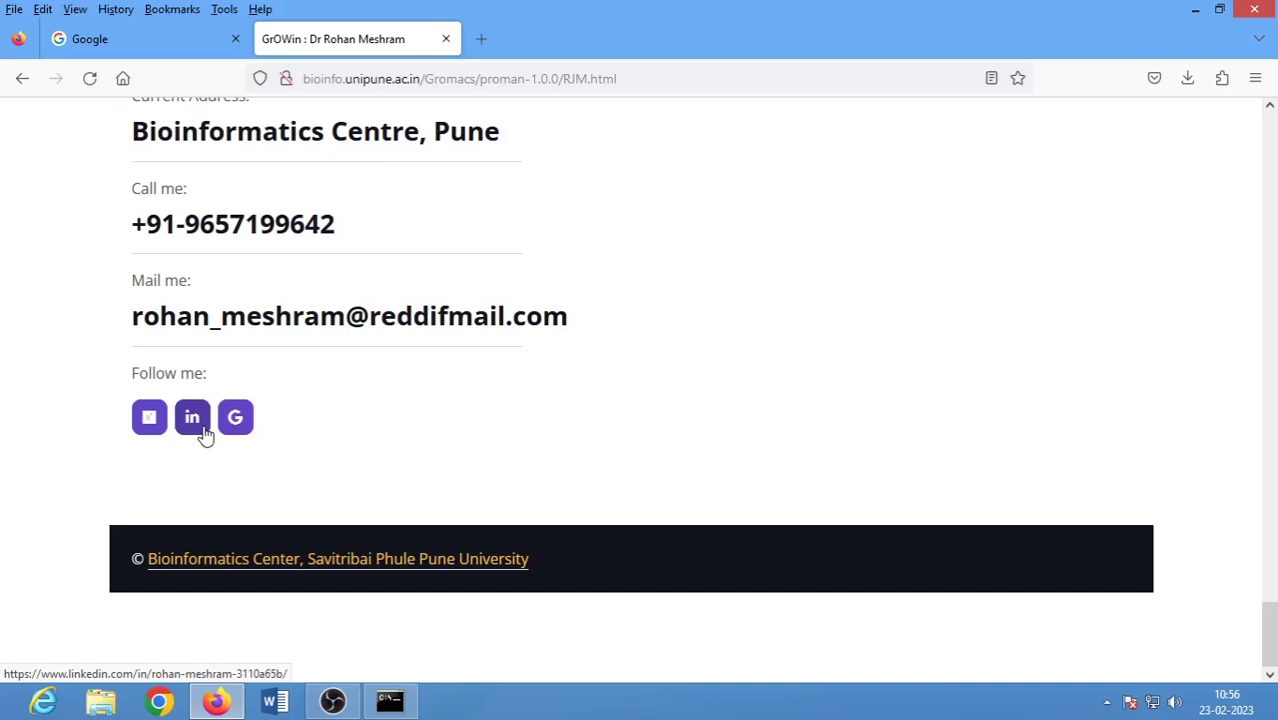
# - Highlight the e-mail address shown under 'Mail me:' on the profile page
pyautogui.moveTo(132, 318); pyautogui.dragTo(605, 326)
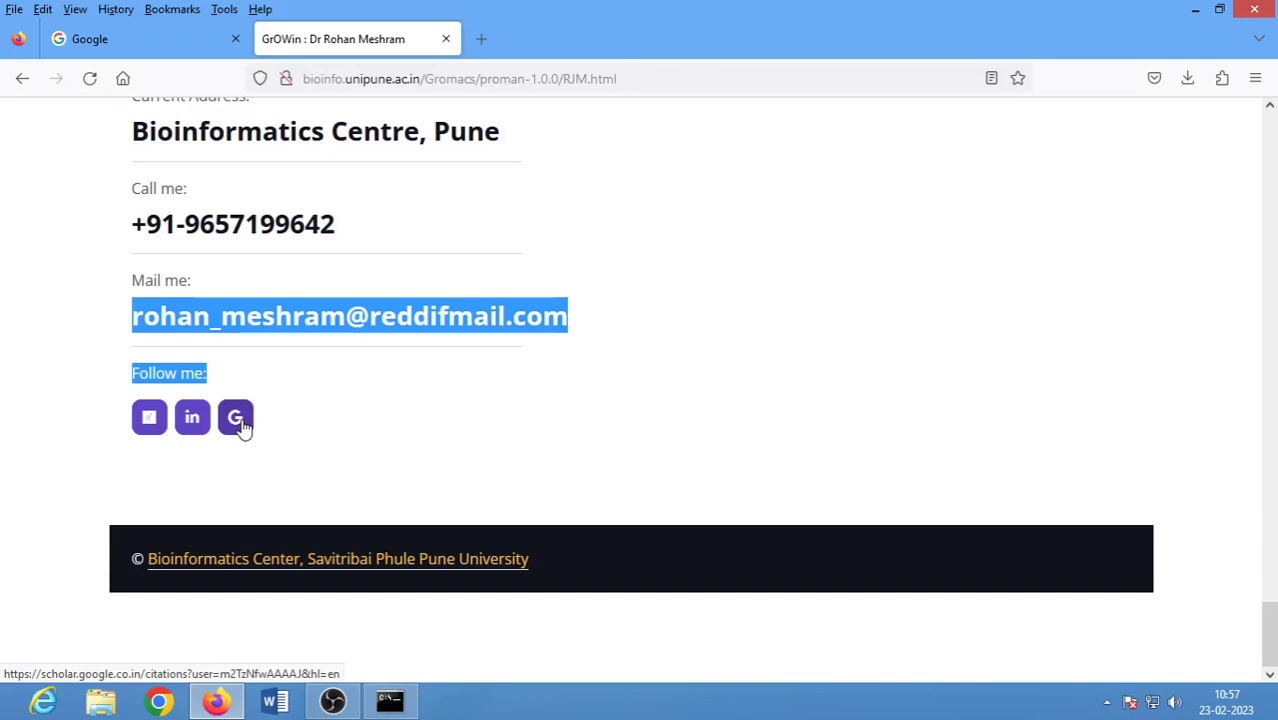
pyautogui.scroll(10, 242, 422)
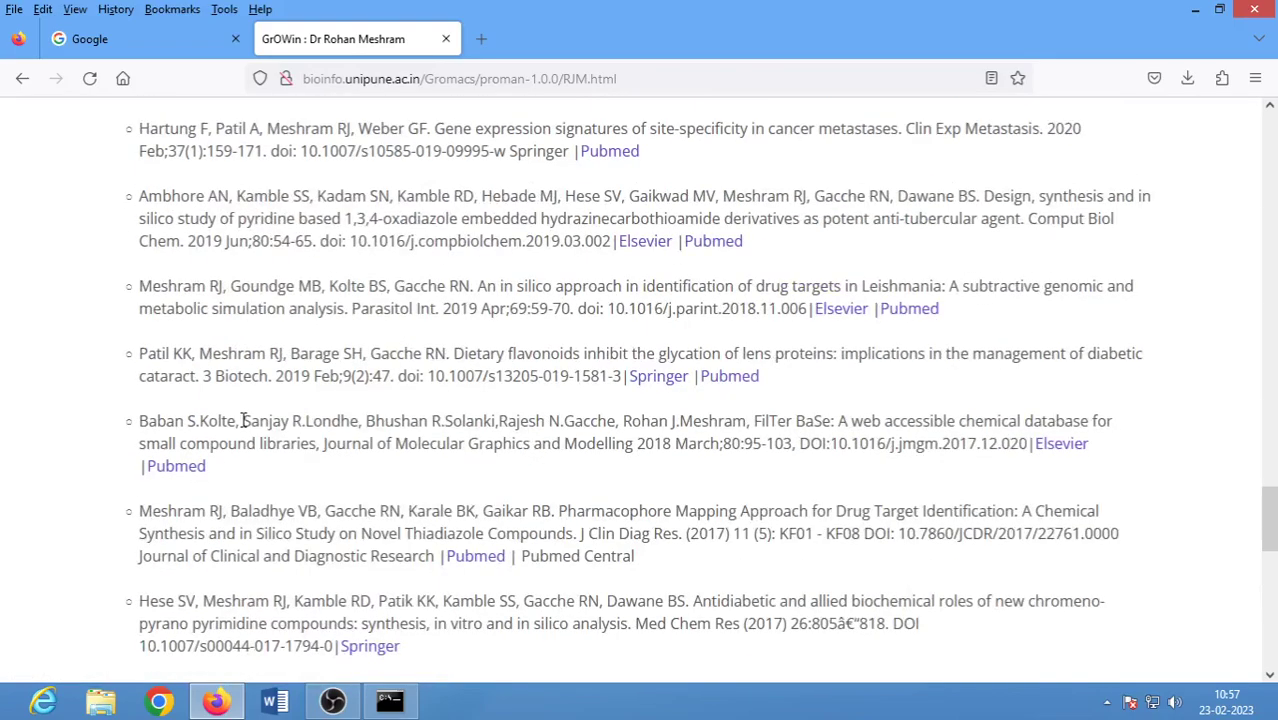